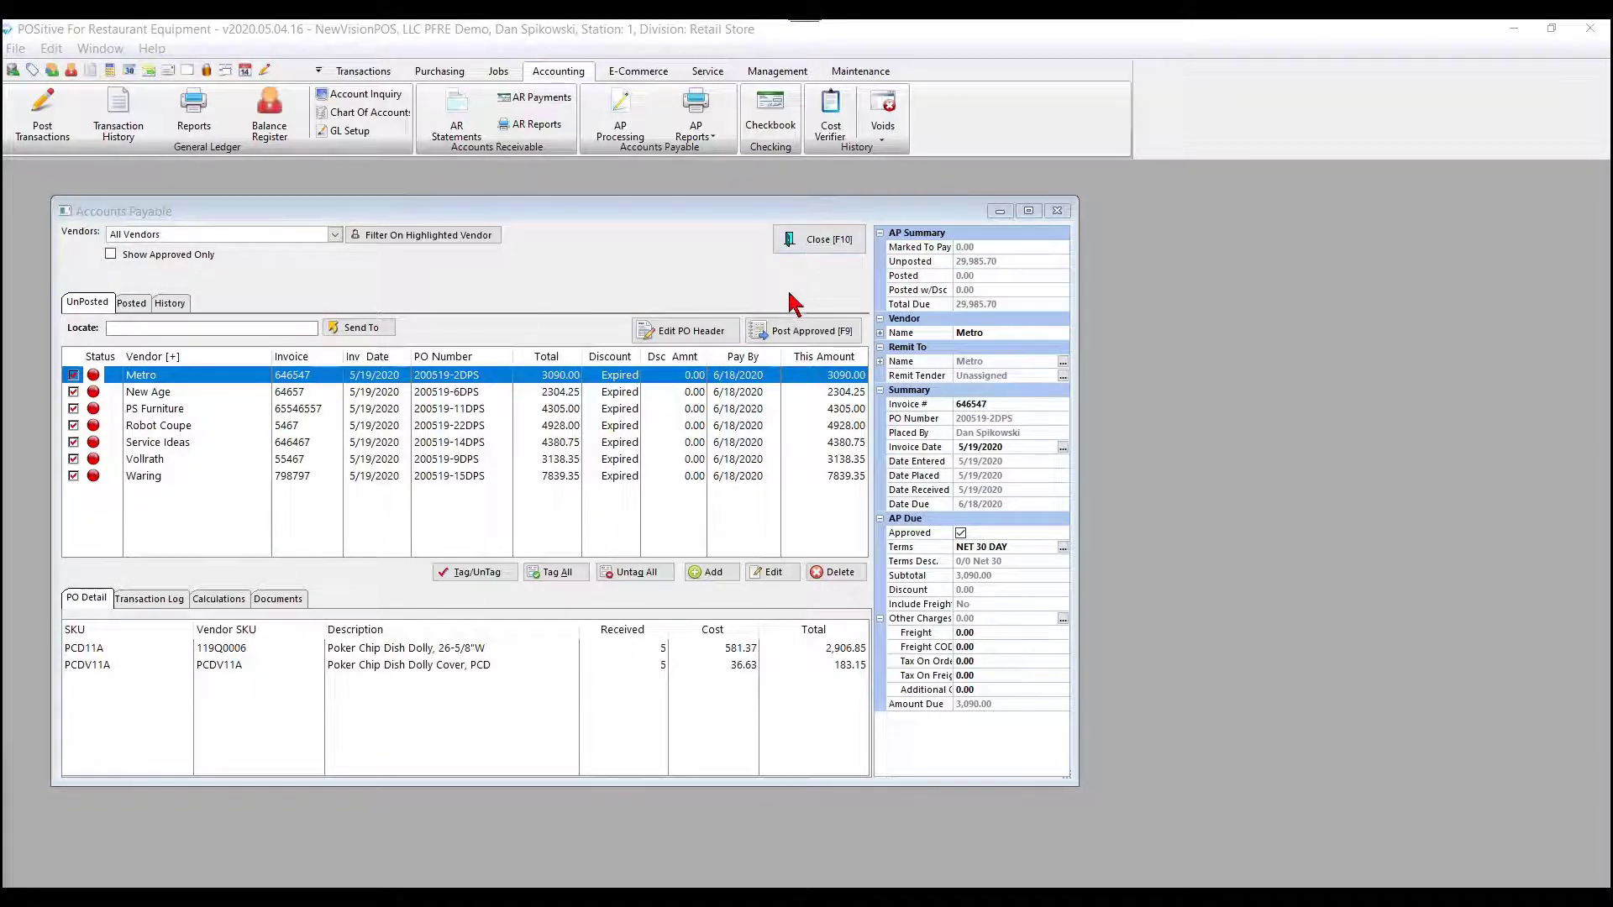
Step: Post all approved vendor payables in the unposted list and acknowledge the posted batch
click(800, 336)
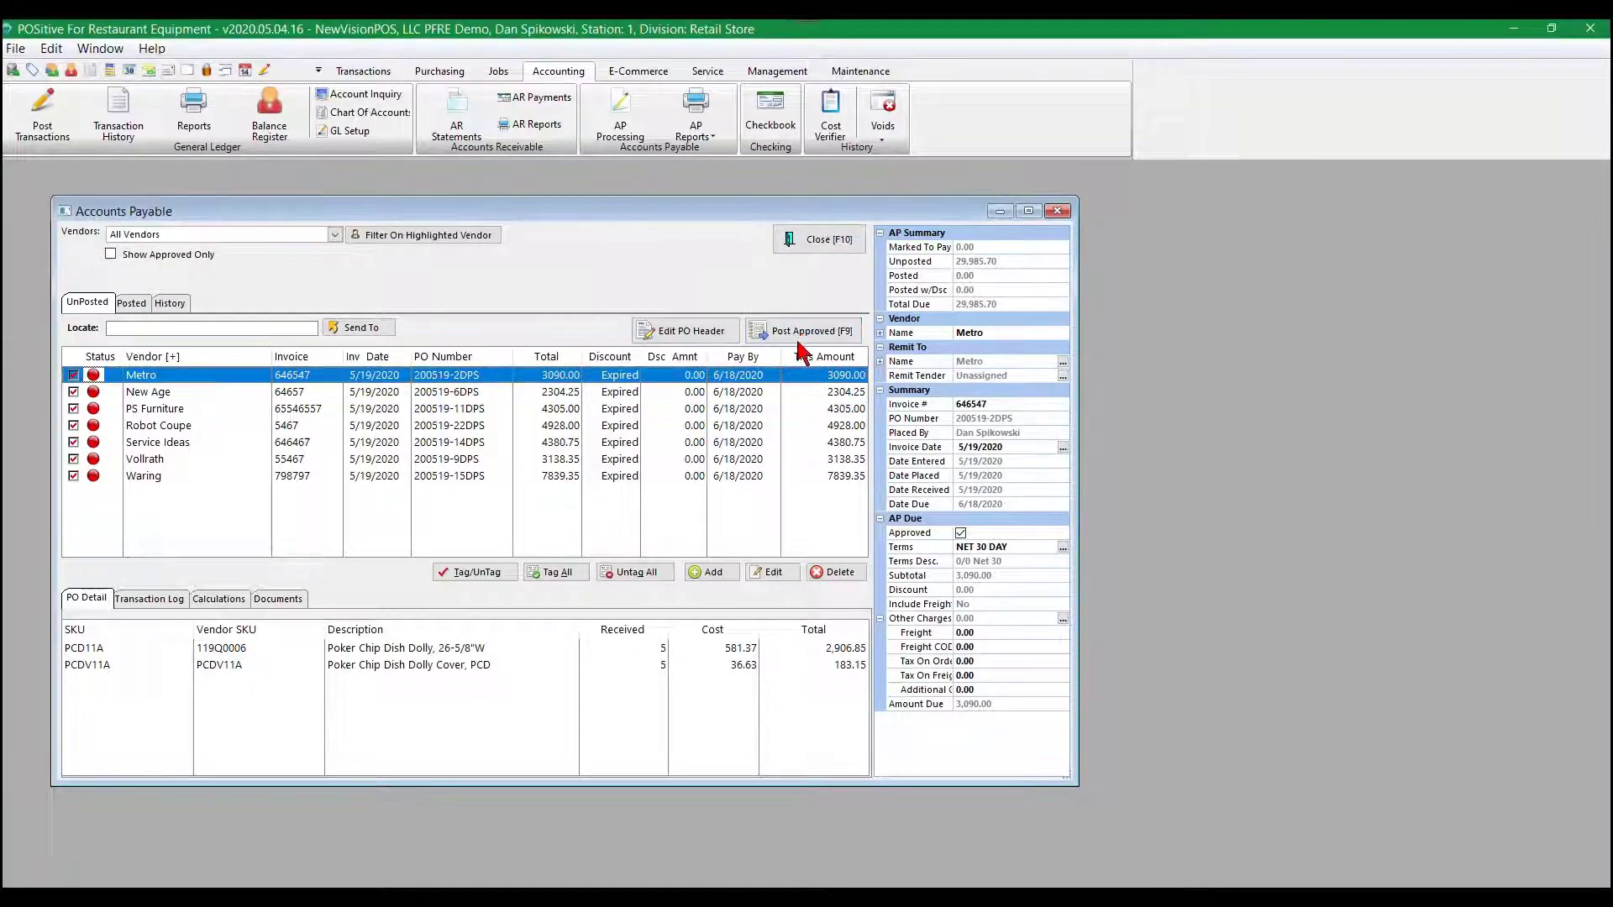
click(804, 332)
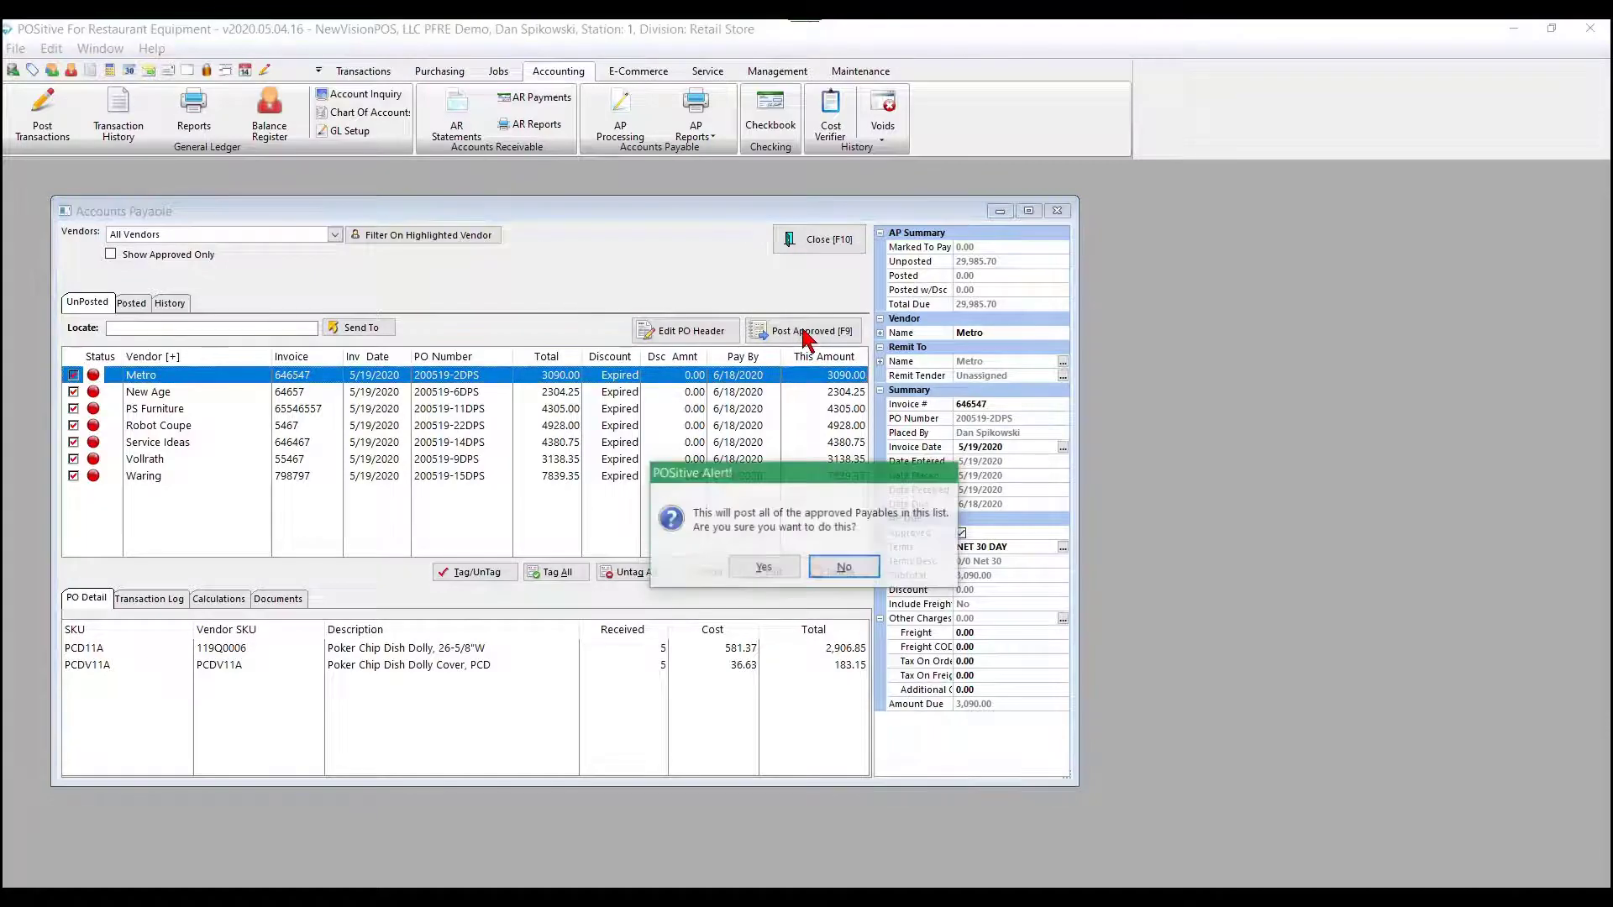
click(776, 574)
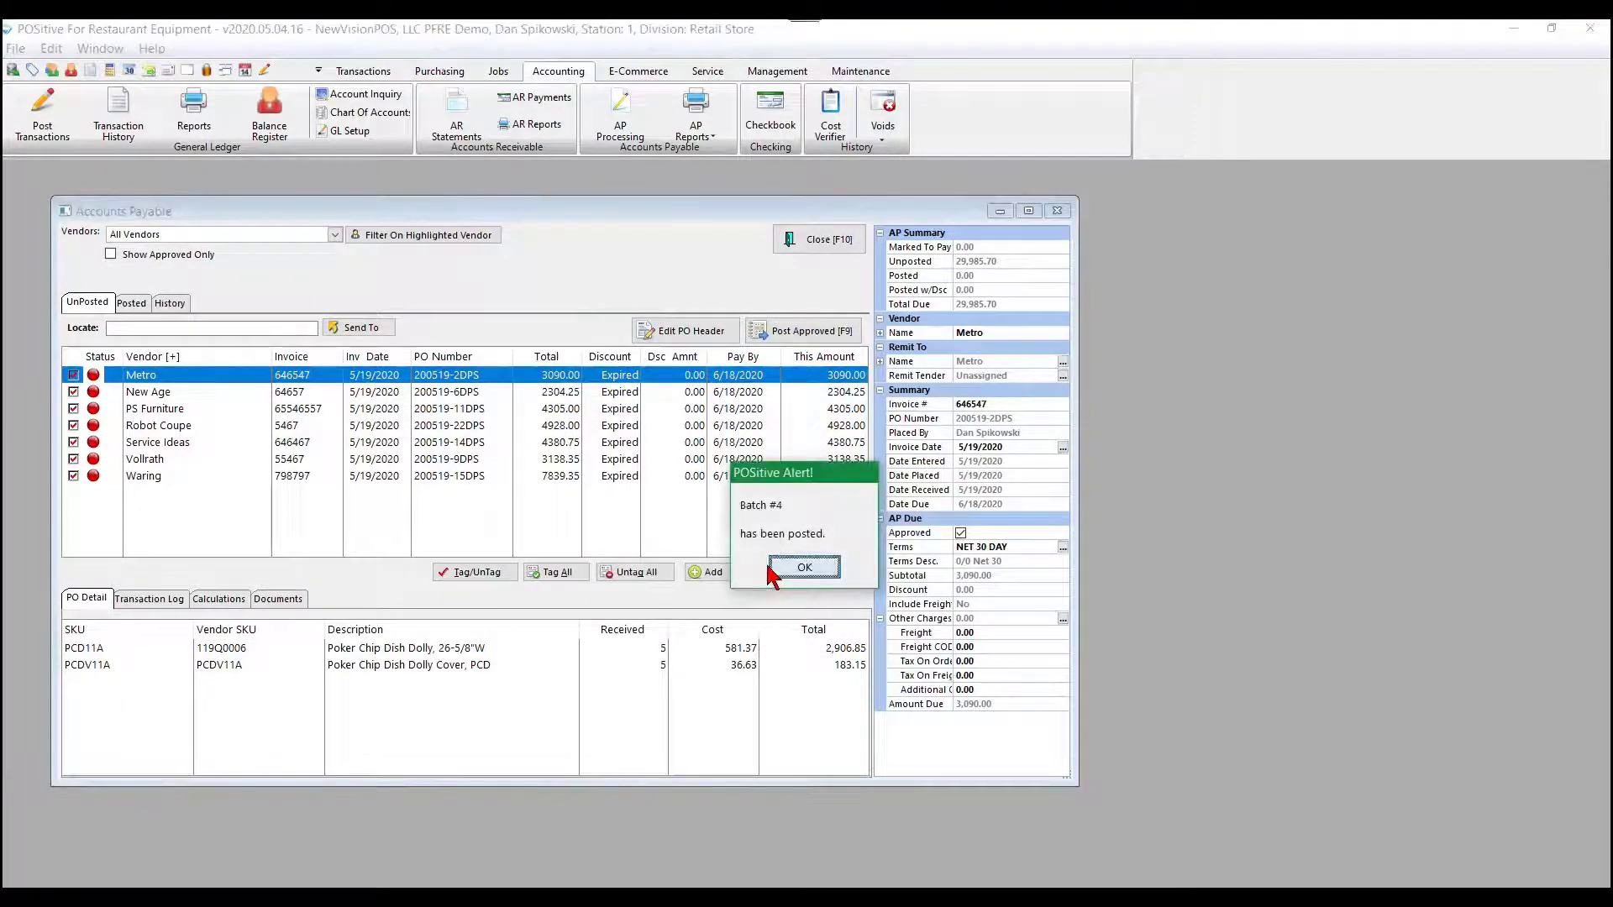
click(814, 569)
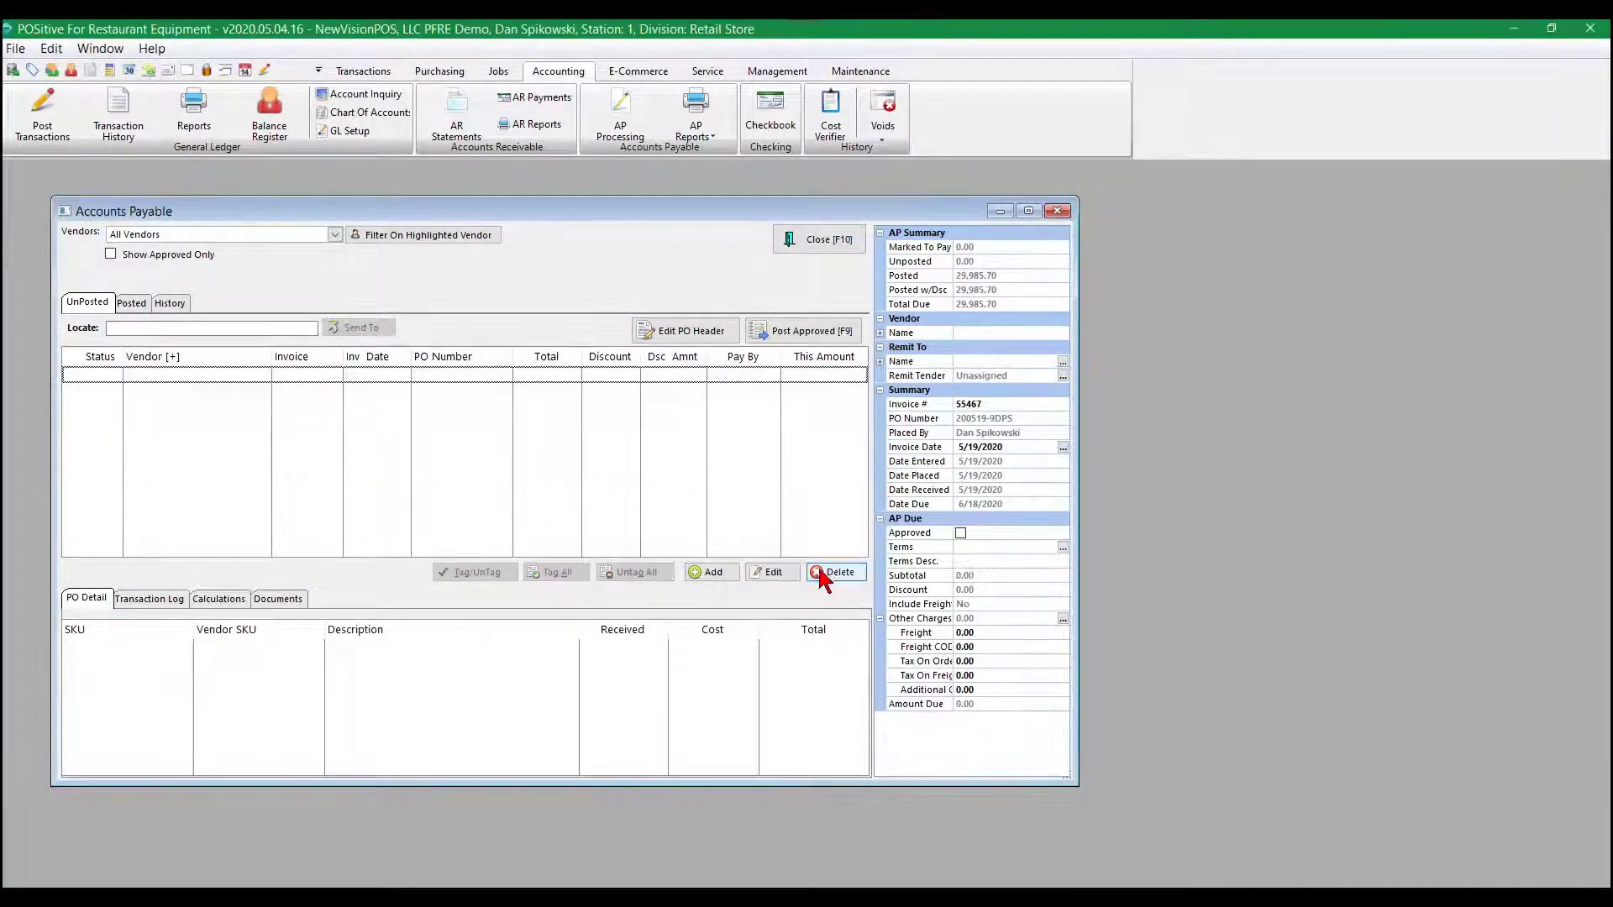
Step: Mark all payables in the posted list as to be paid
click(132, 304)
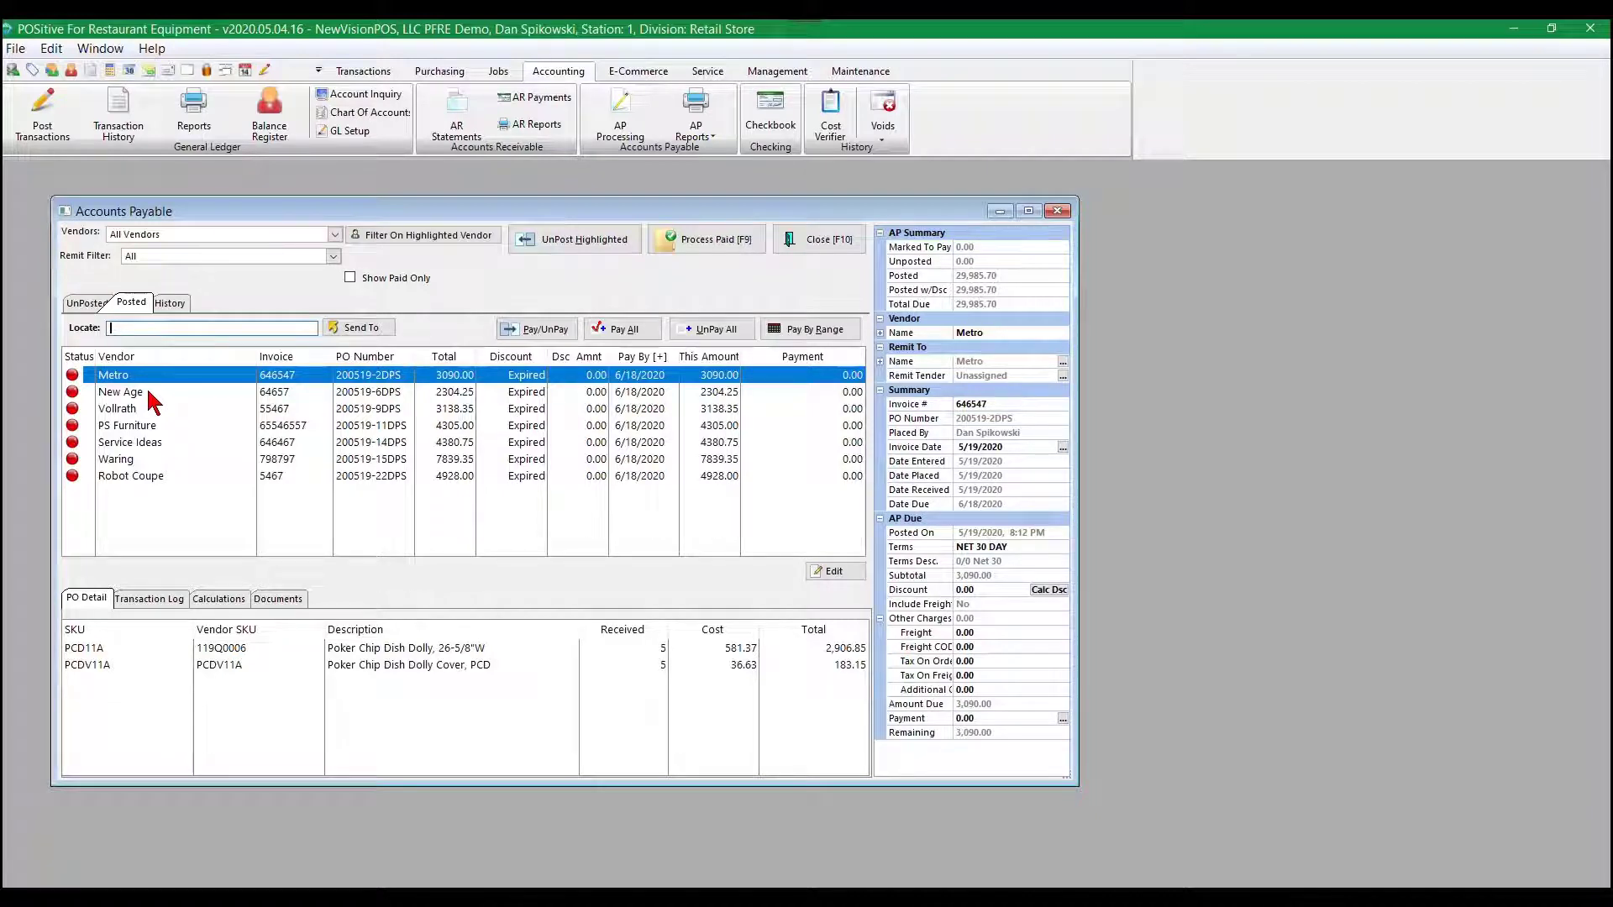
click(620, 330)
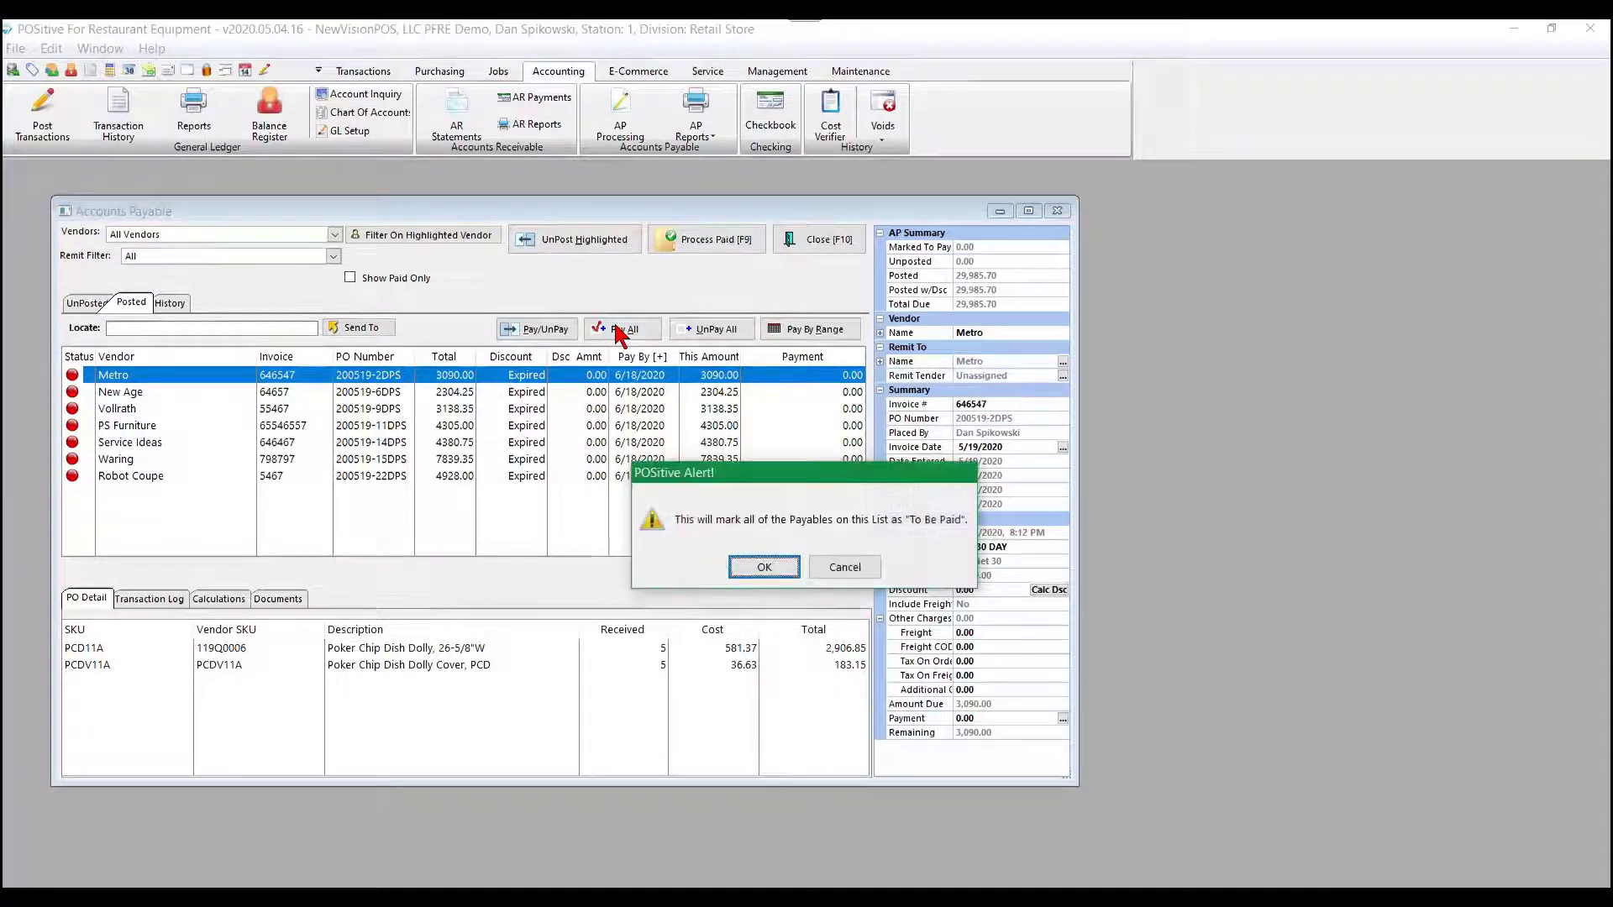
click(765, 571)
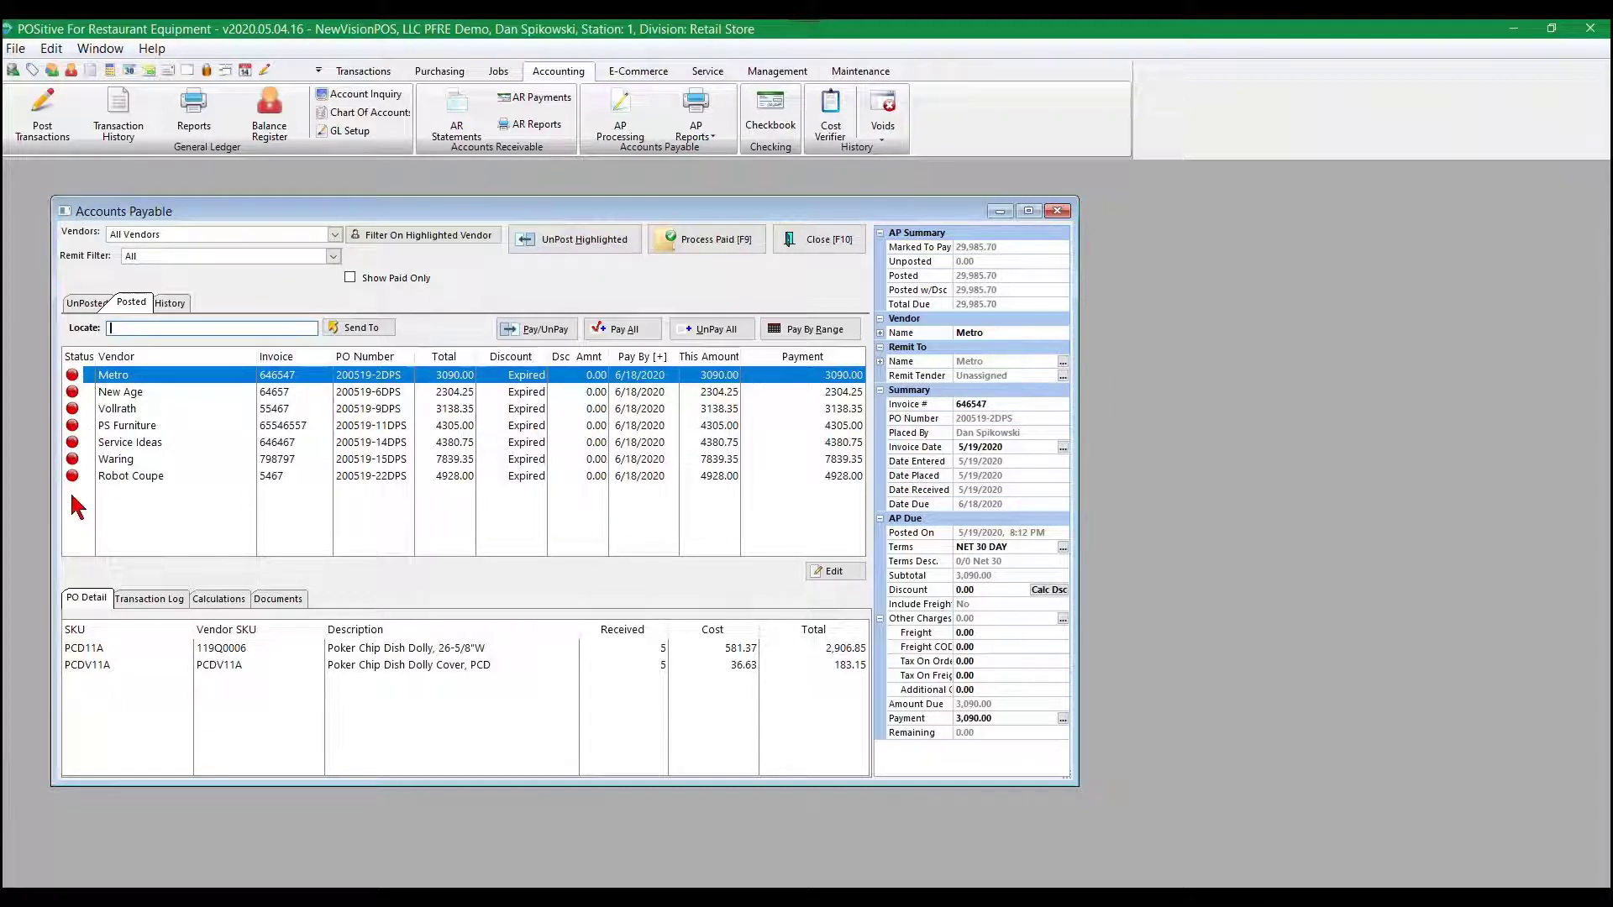
Step: Process the paid invoices from the Checking account without printing the AP statement, and close Accounts Payable
click(720, 241)
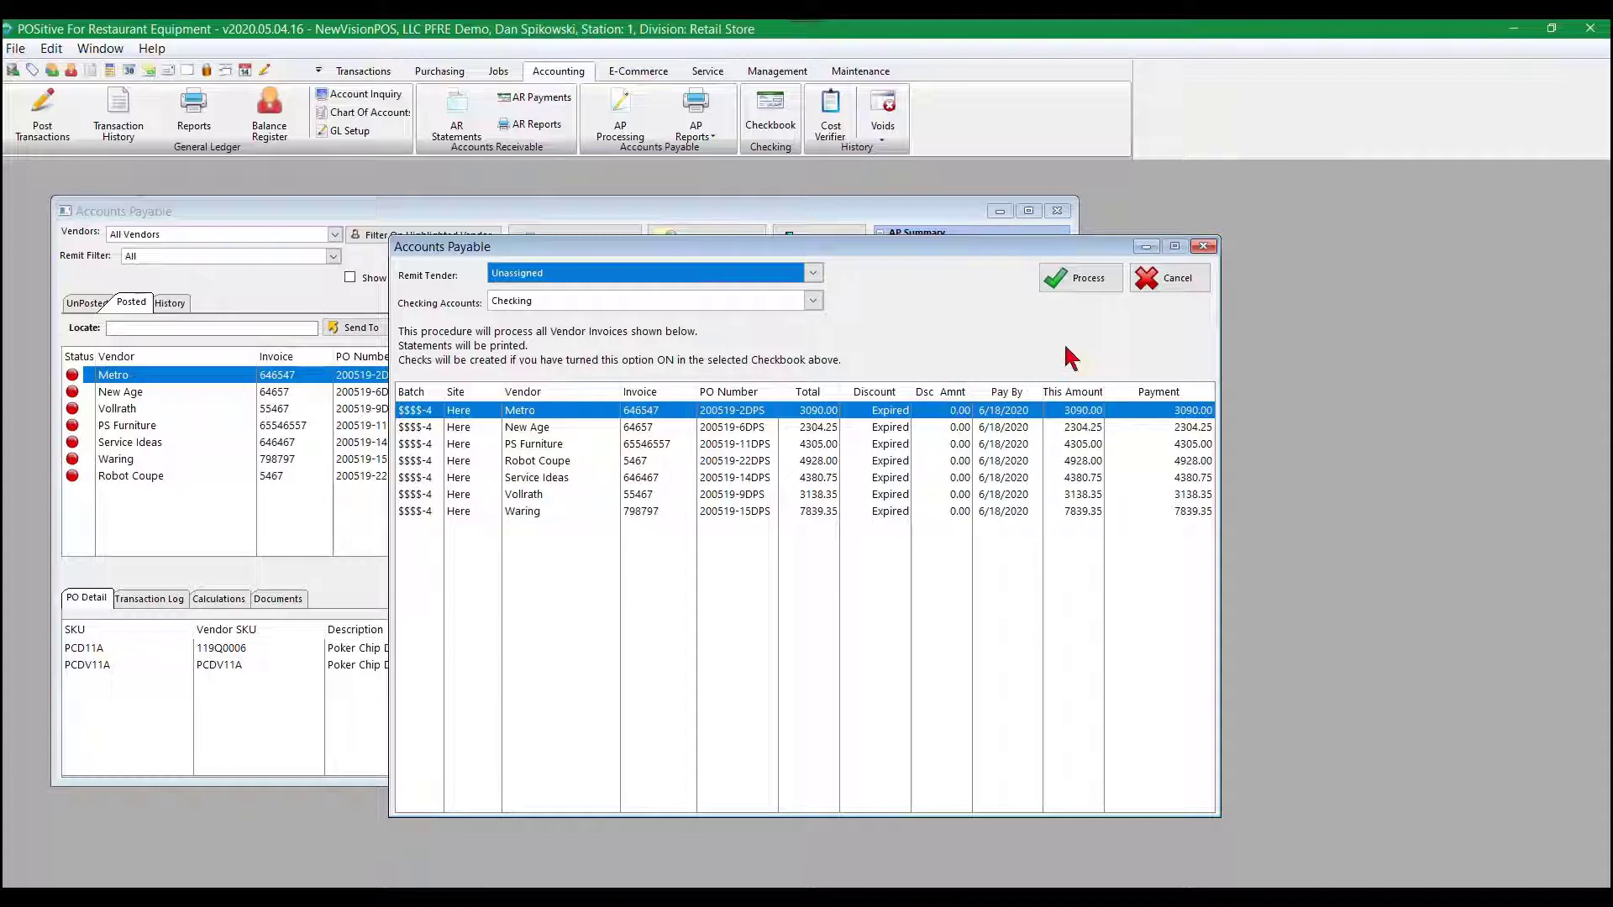
click(1088, 280)
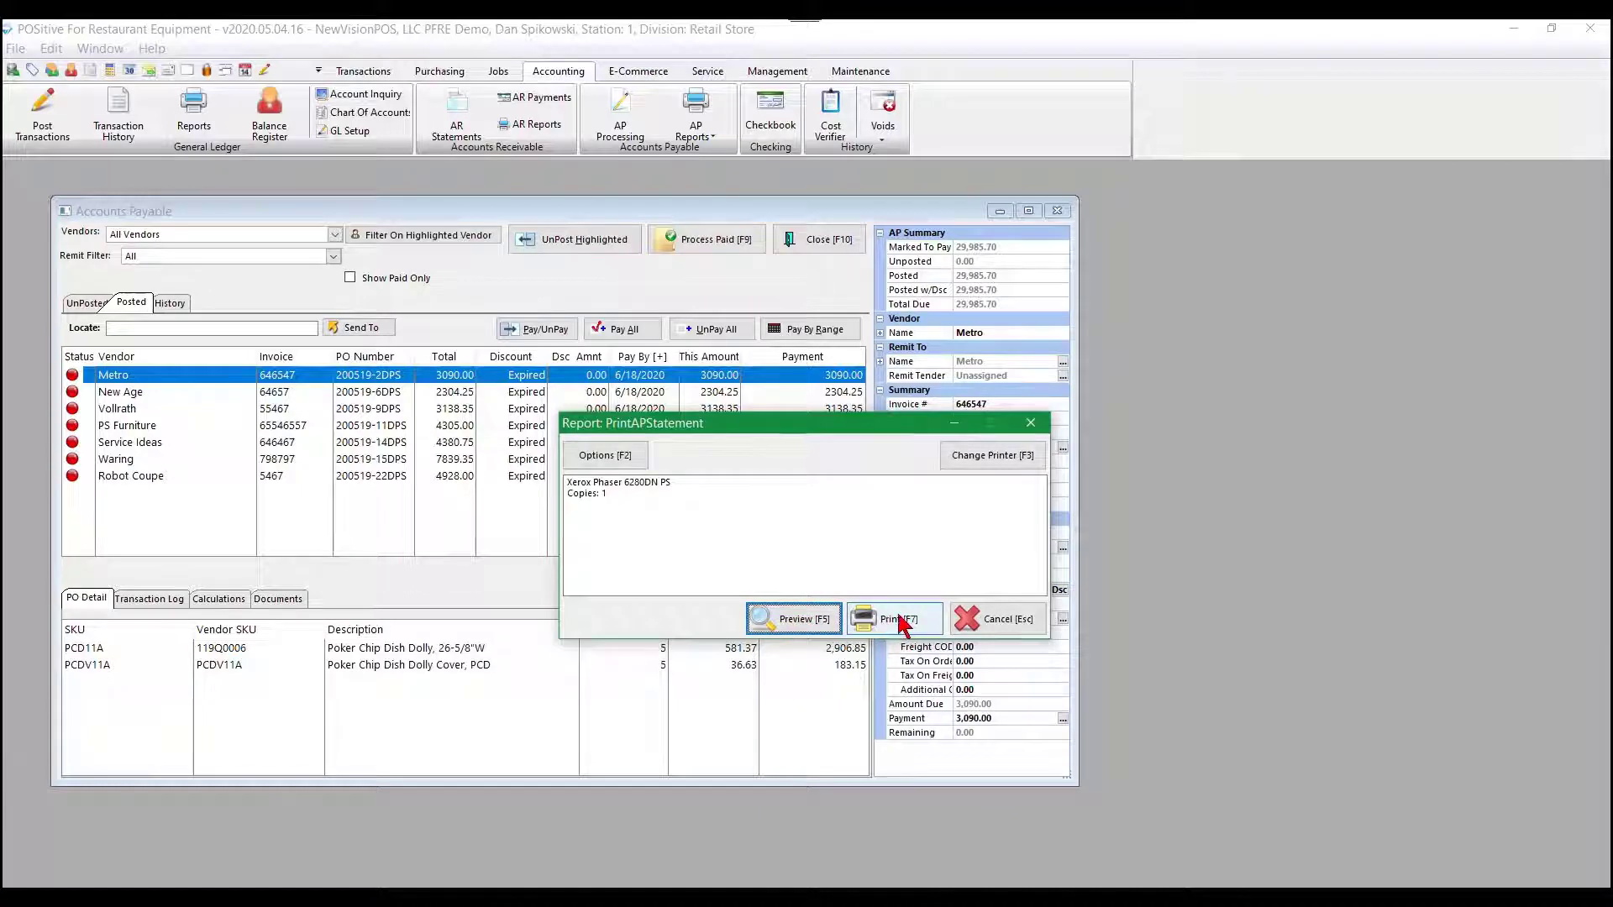
click(1020, 618)
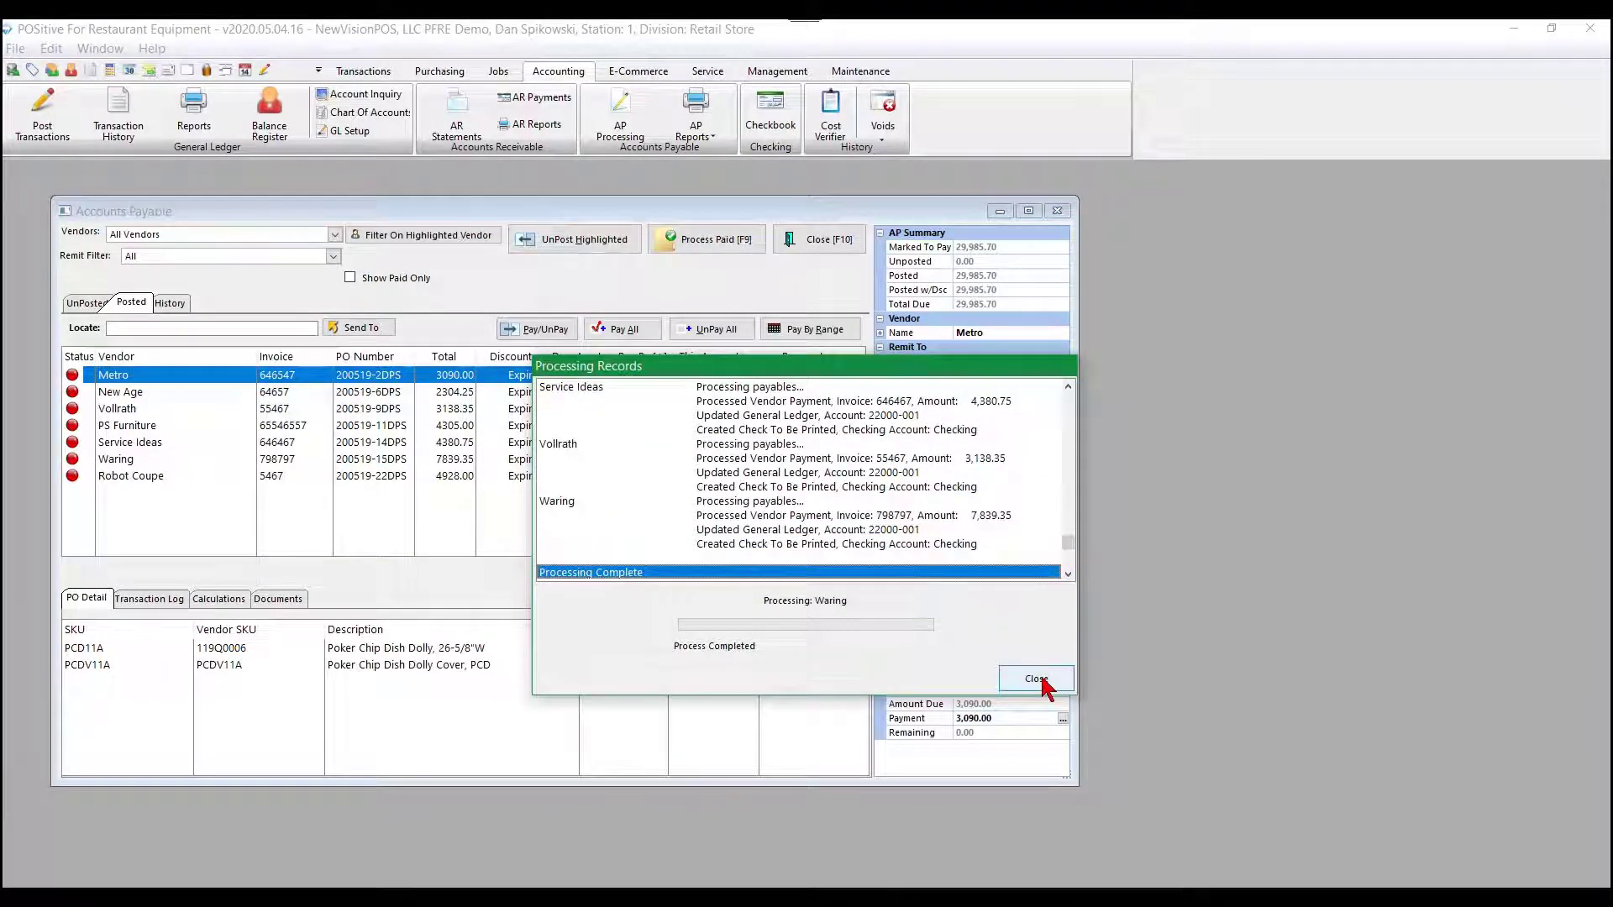
click(1041, 678)
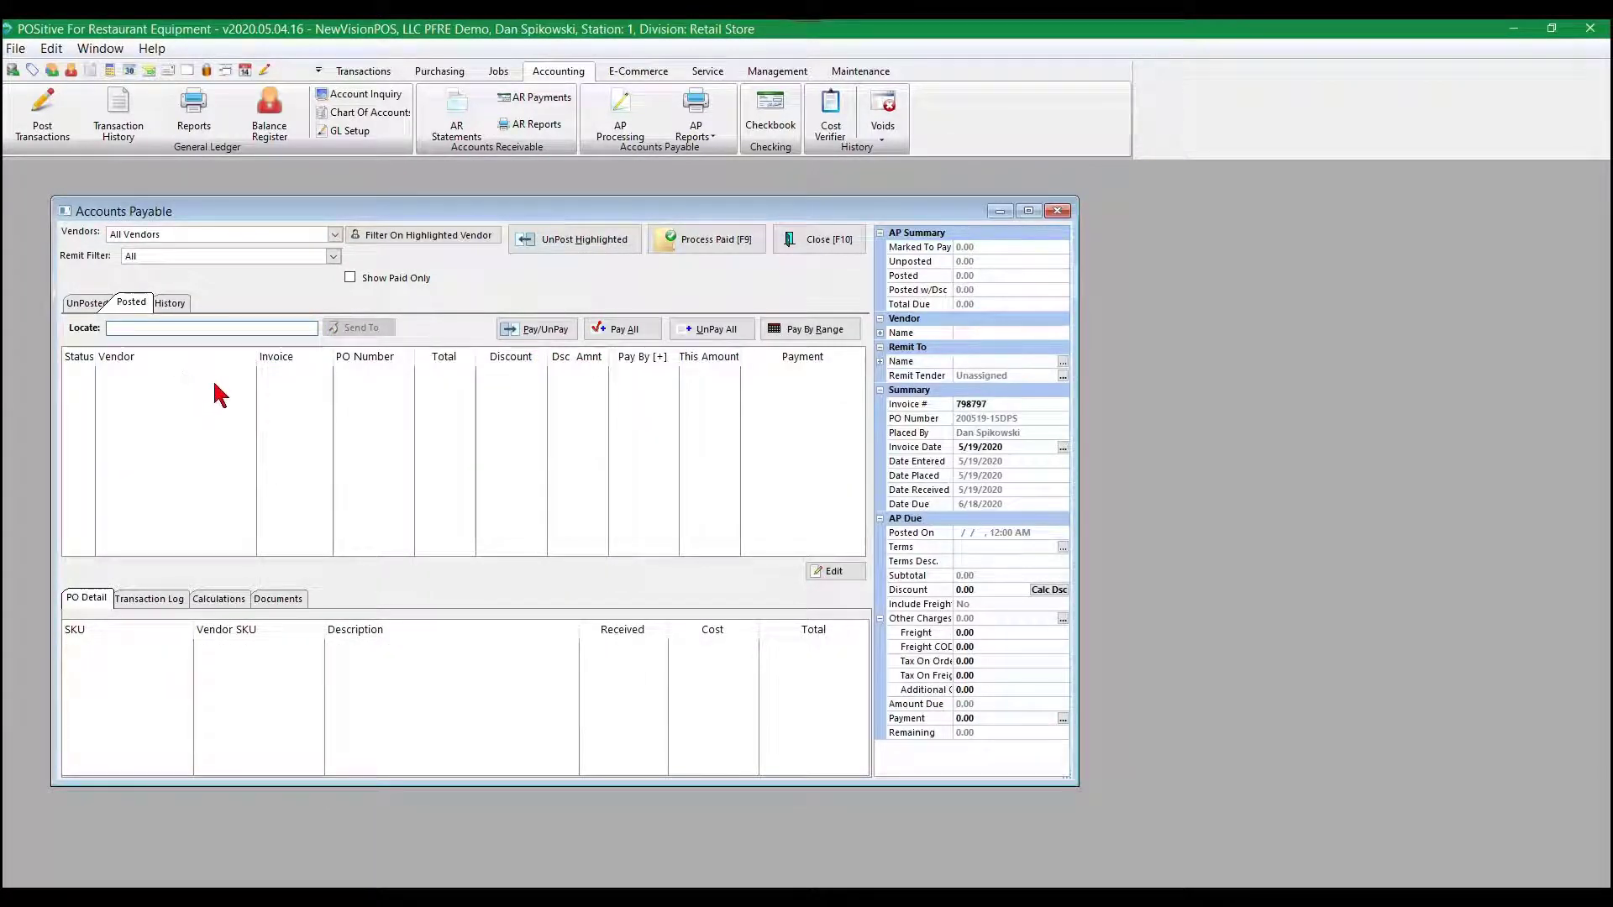
click(816, 240)
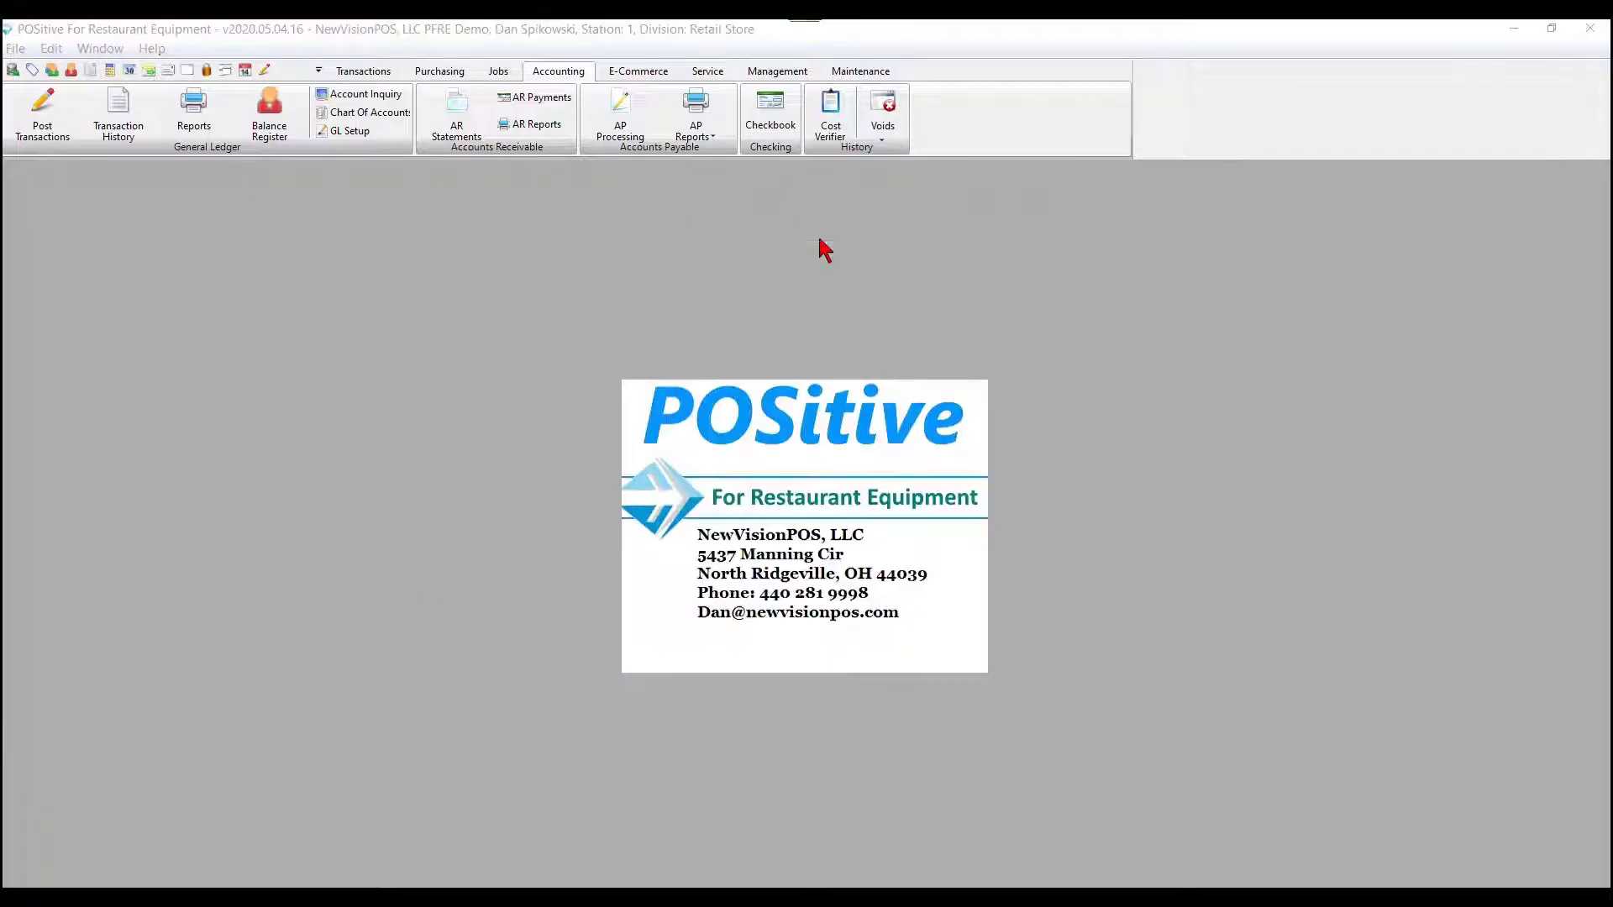
Step: Look through the Checking account's checkbook register for the last check number used before the new unnumbered vendor checks
click(771, 126)
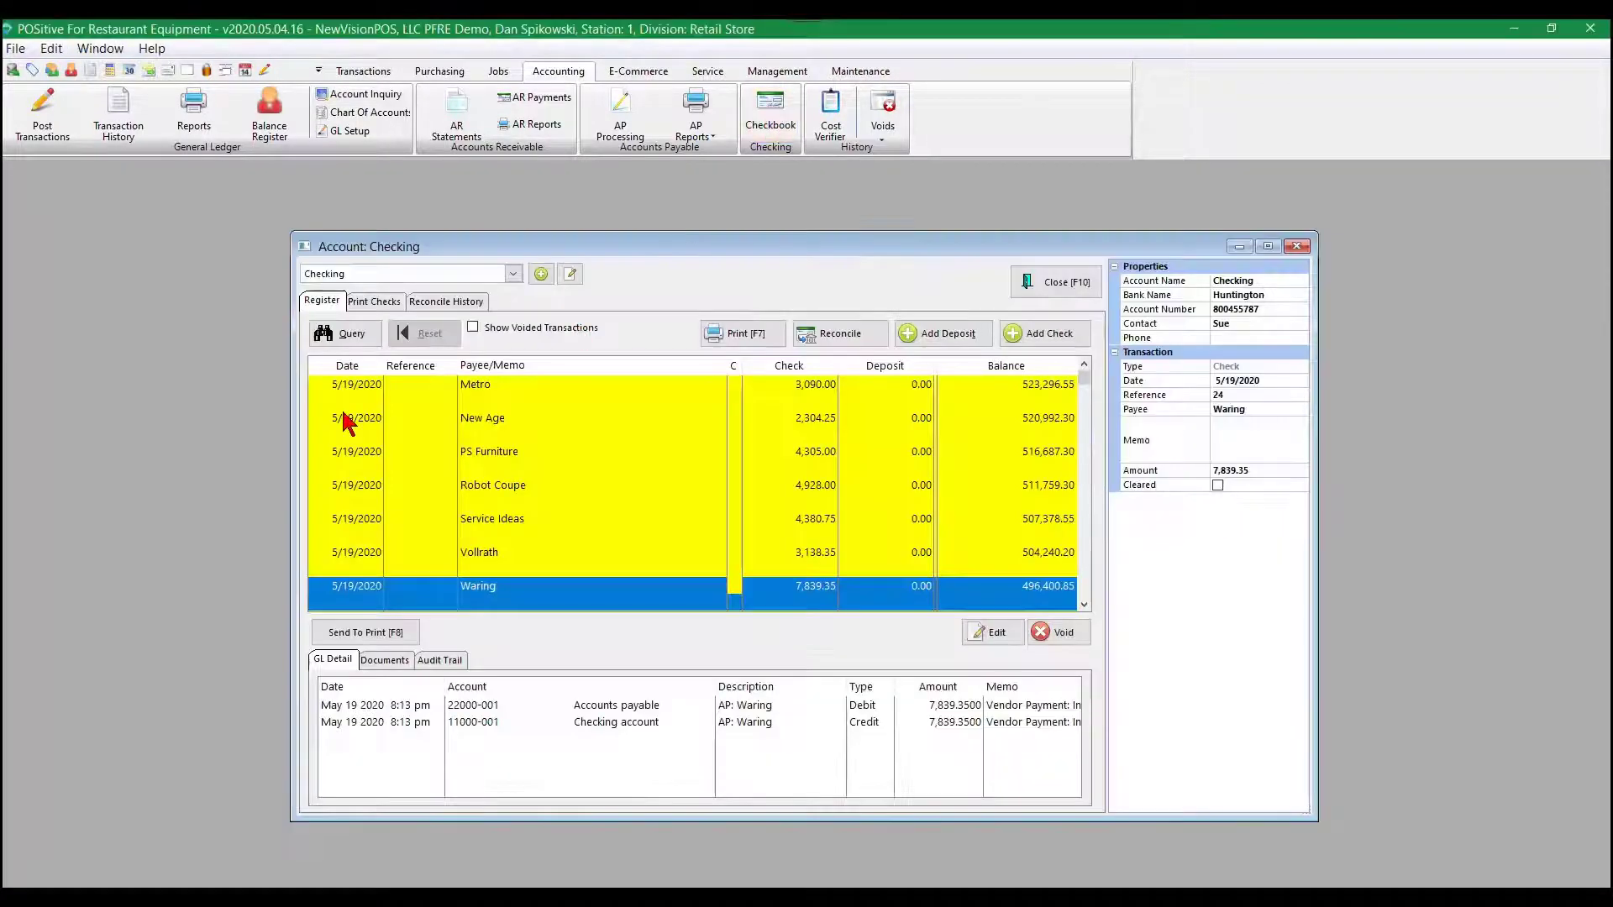
click(612, 487)
key(Up)
key(Up)
key(Up)
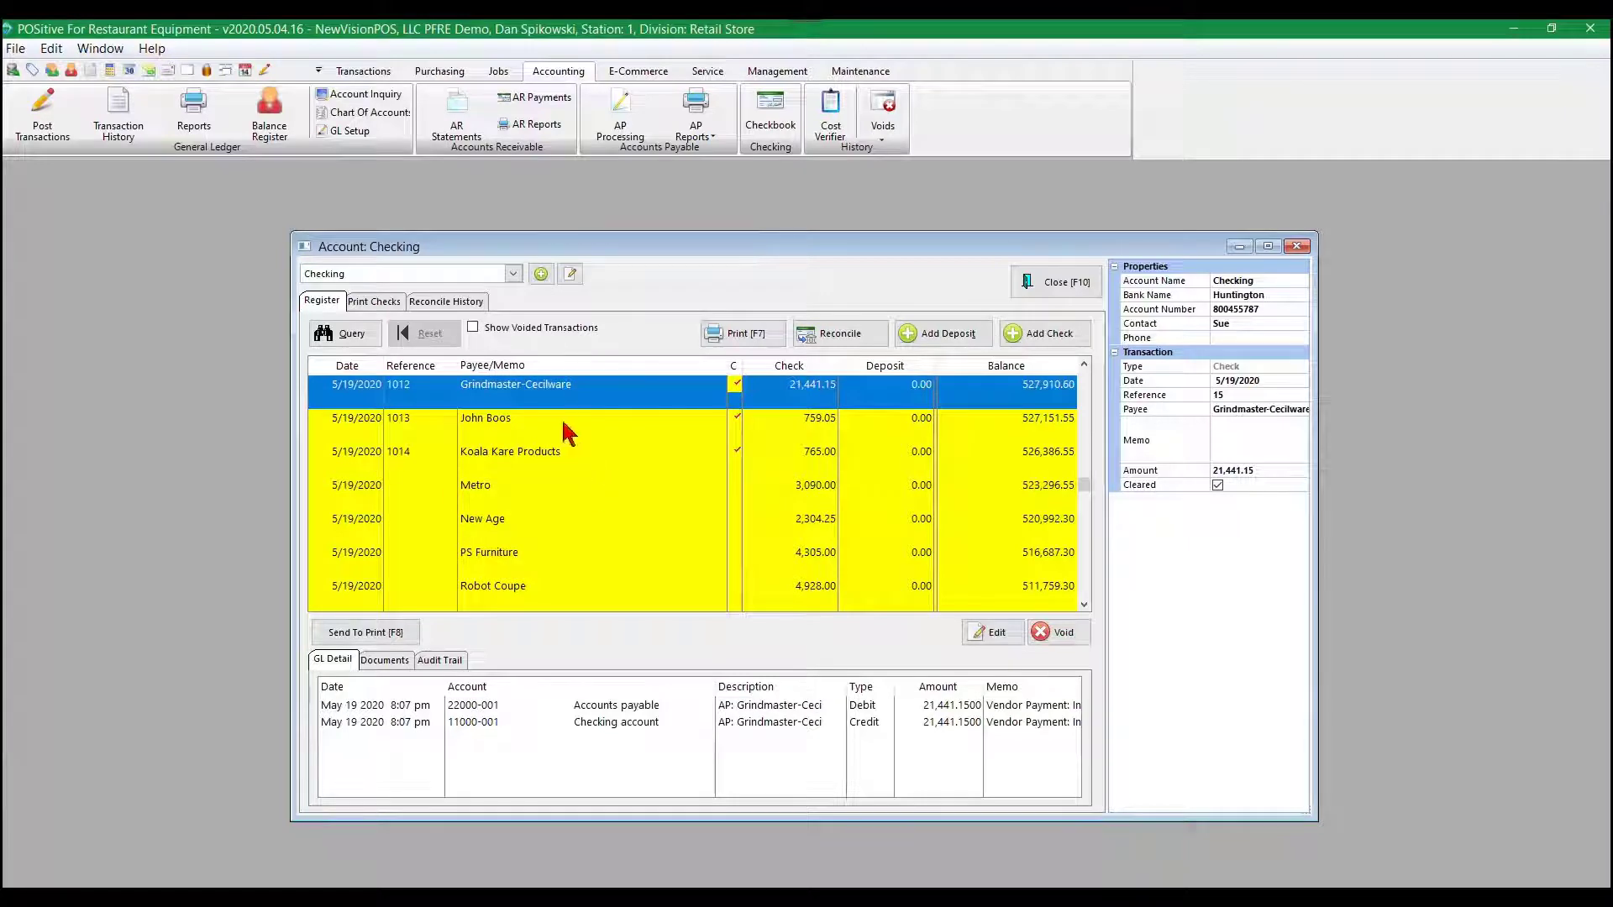
click(736, 451)
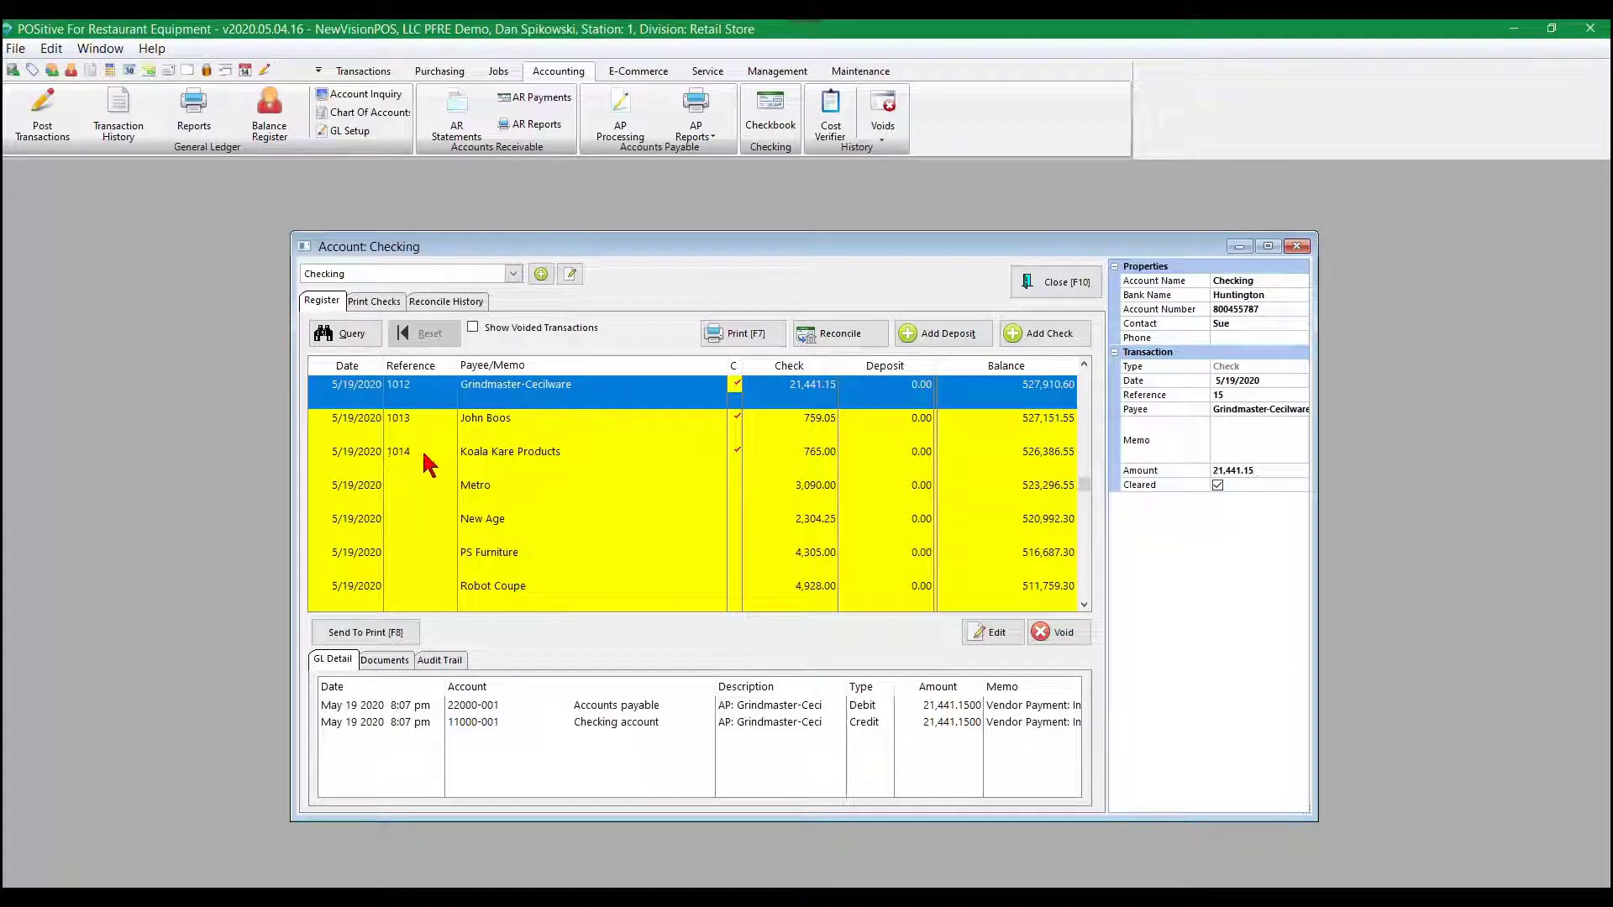
Step: Print the pending vendor checks with preview on, starting from check number 1015, and close the checkbook
click(364, 304)
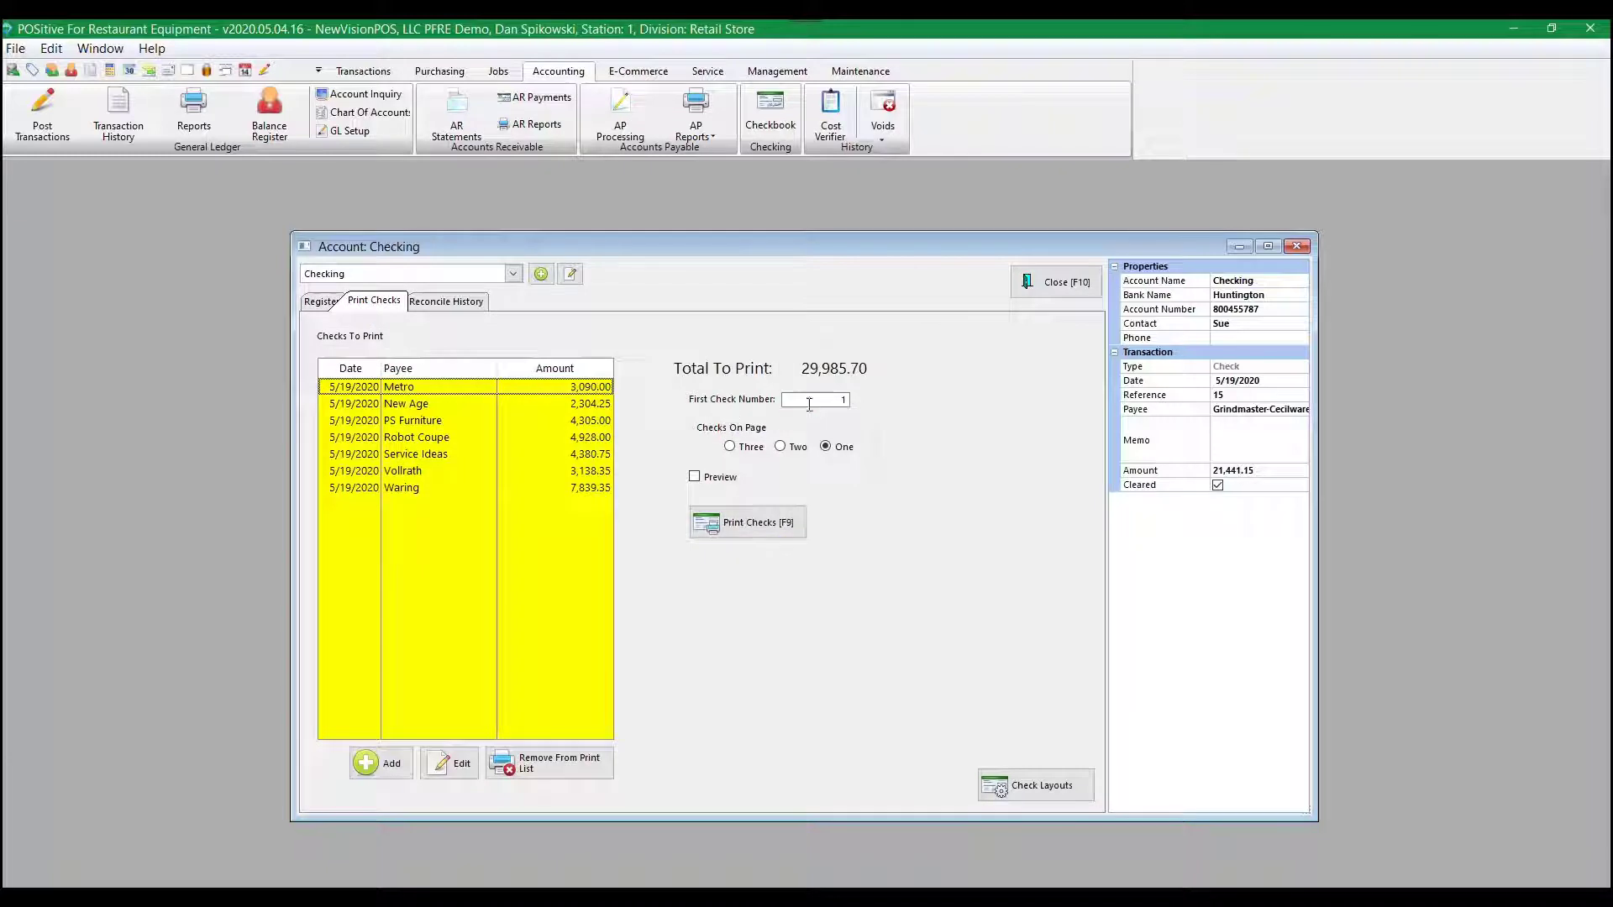
click(800, 402)
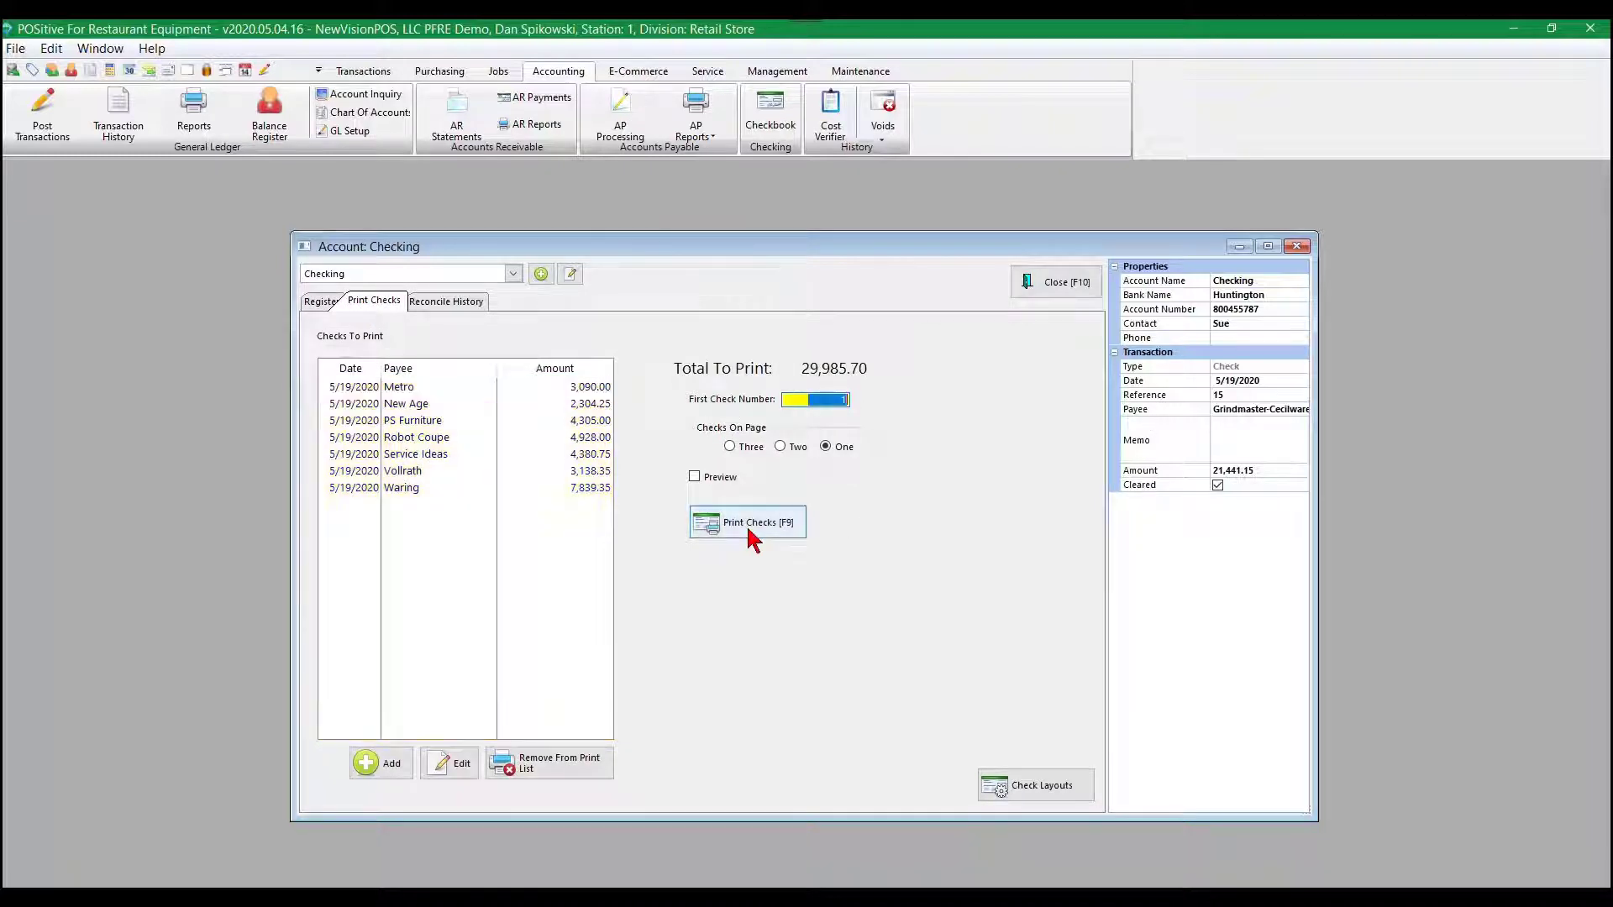
text(1015)
click(694, 477)
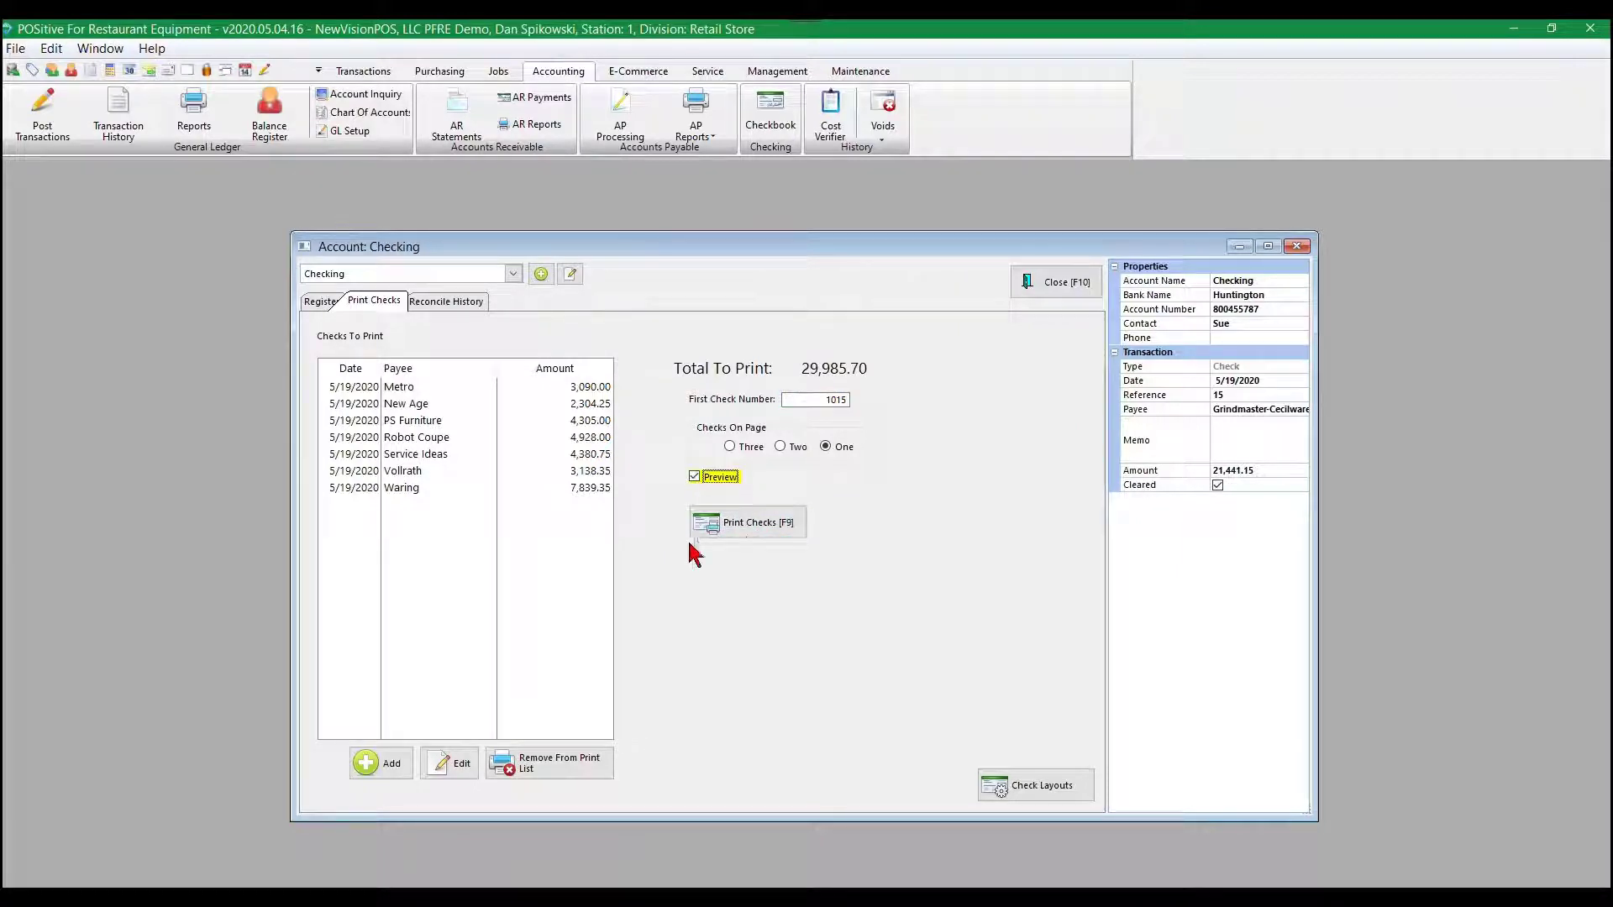
click(751, 530)
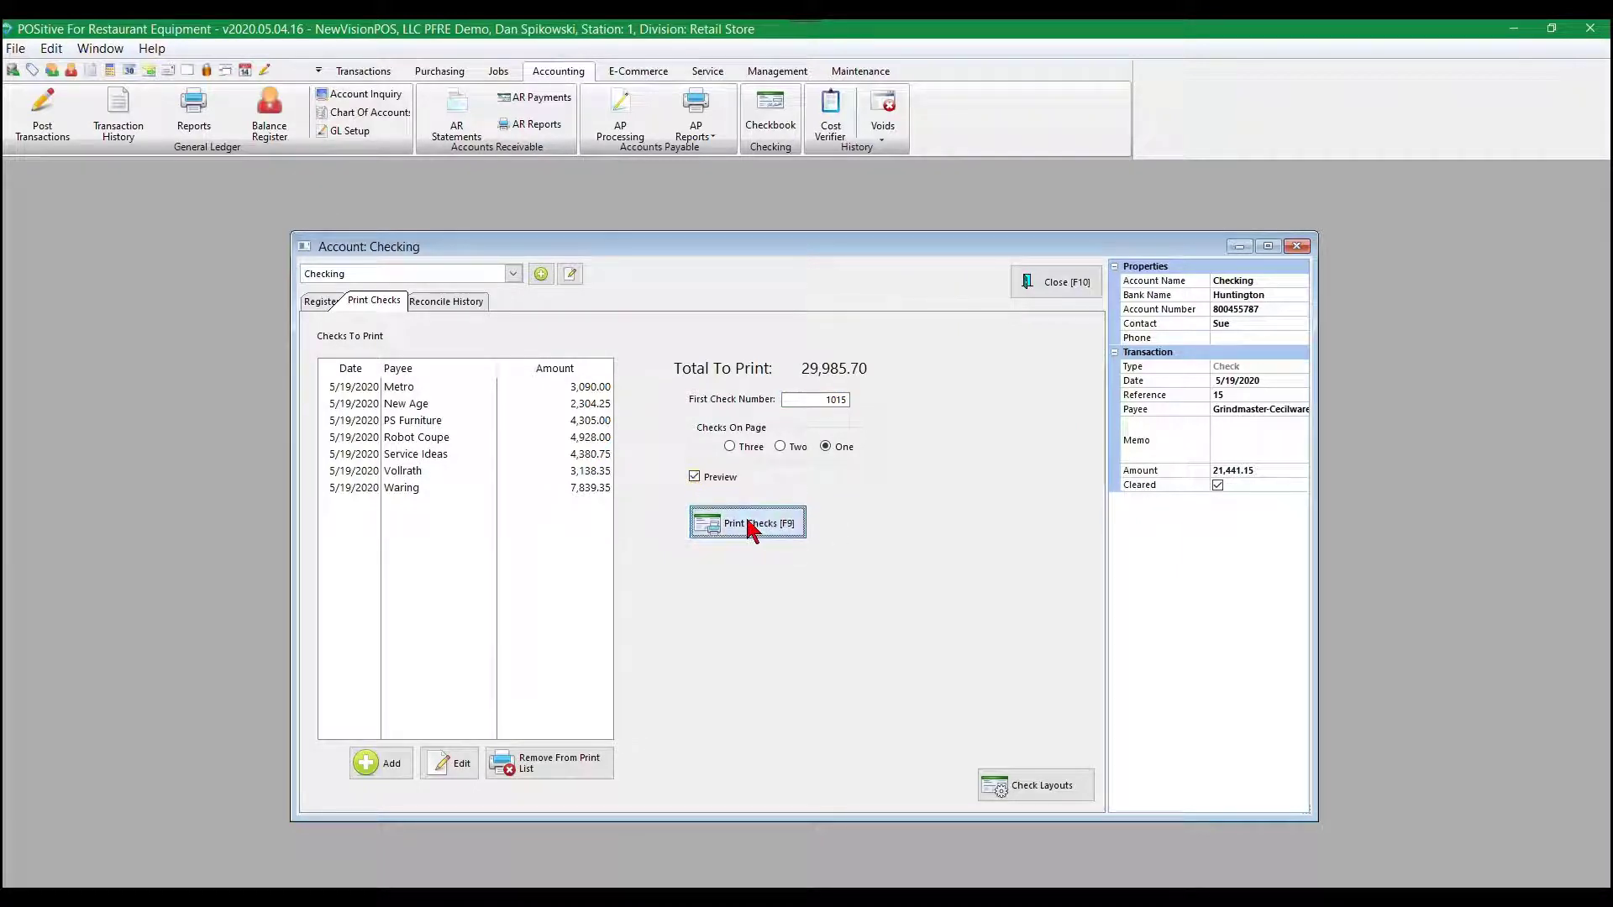
click(769, 569)
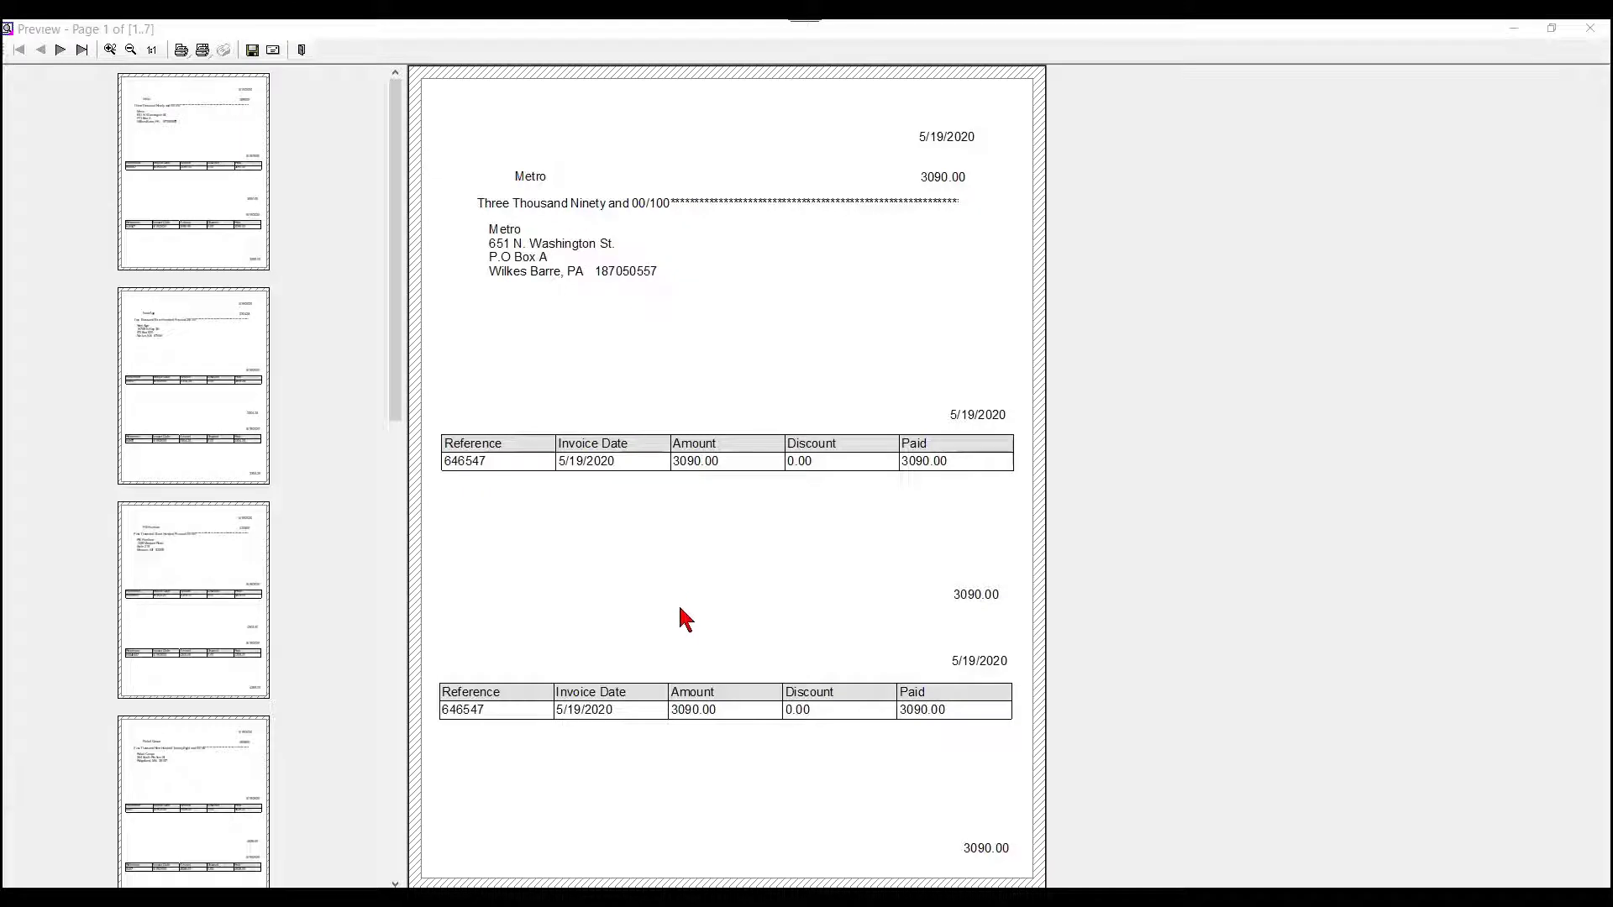
click(1590, 29)
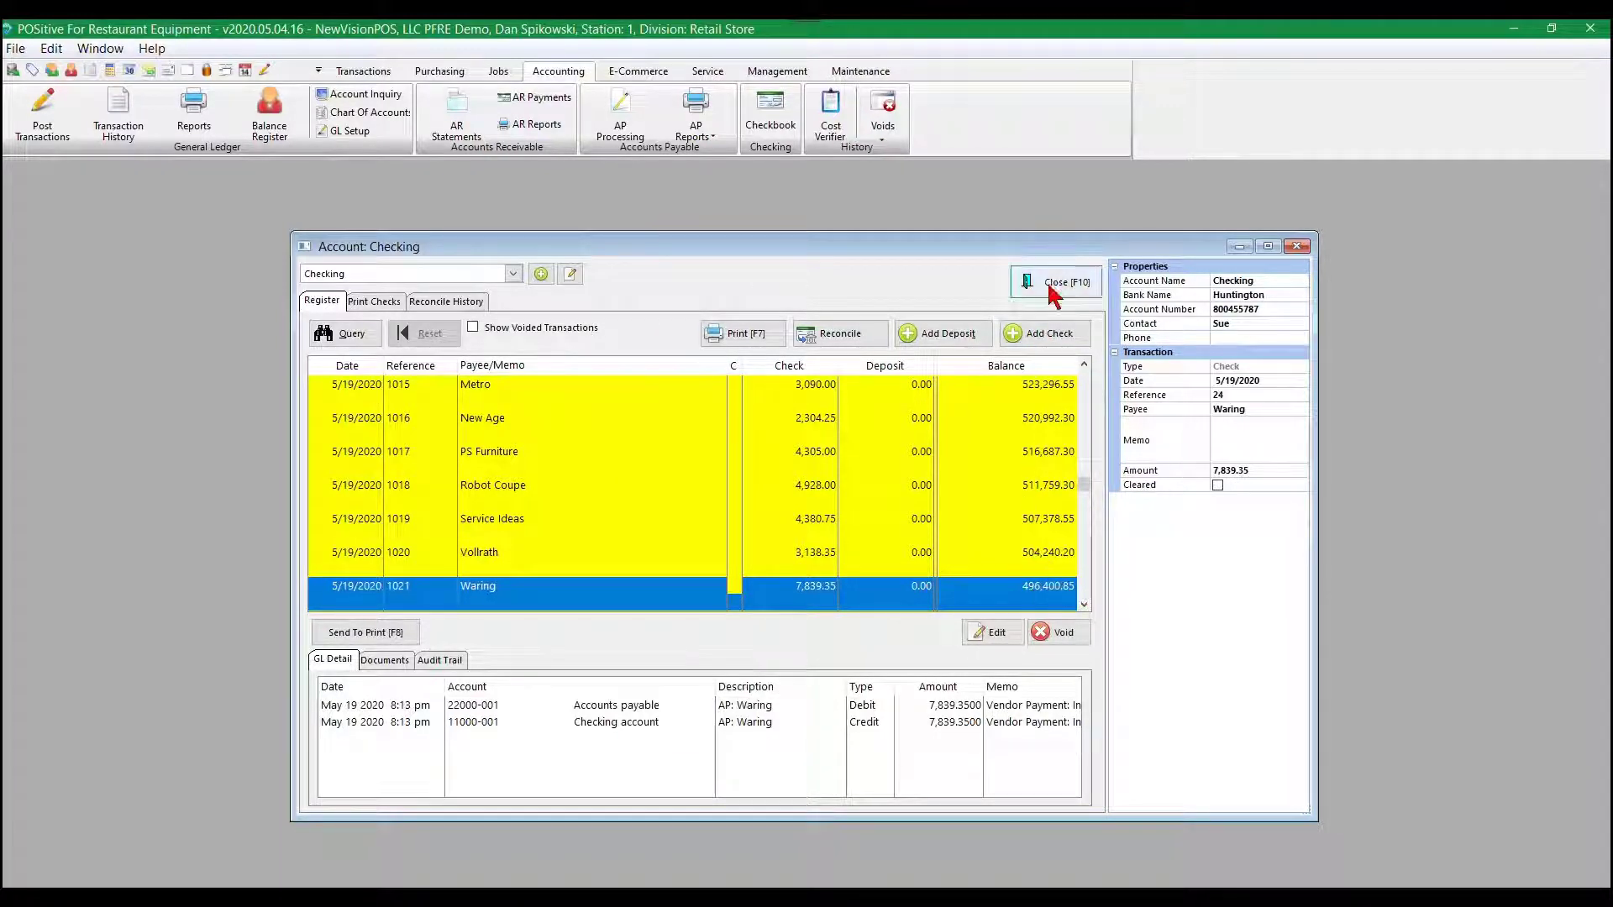
click(1053, 286)
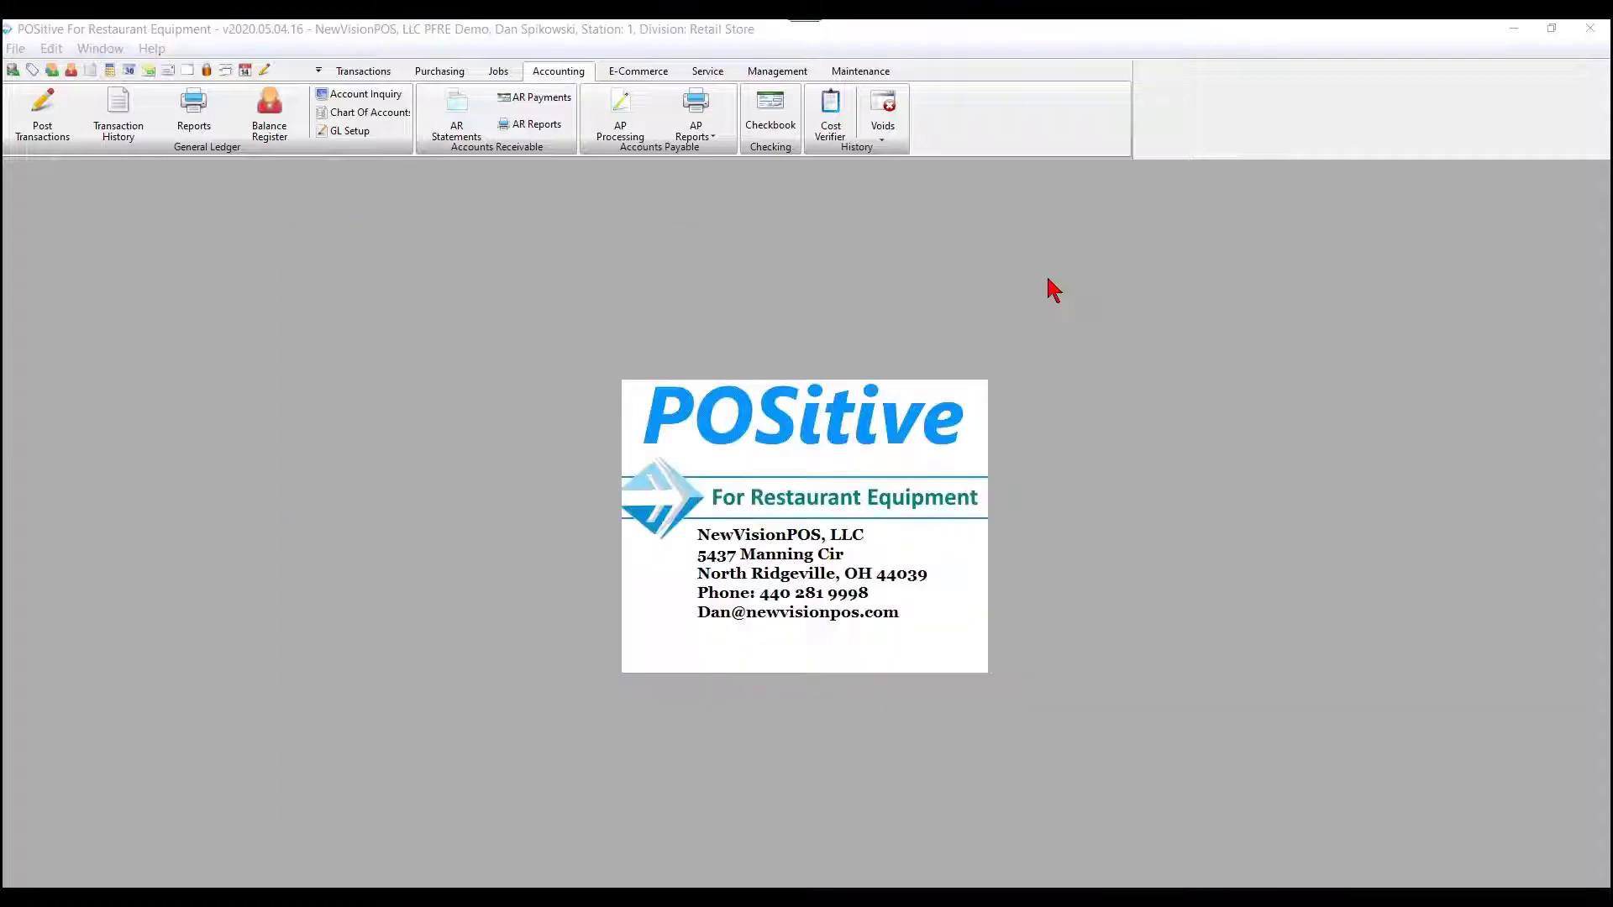
Step: Tag all journal entry transactions and post them to the general ledger without printing an audit trail
click(44, 118)
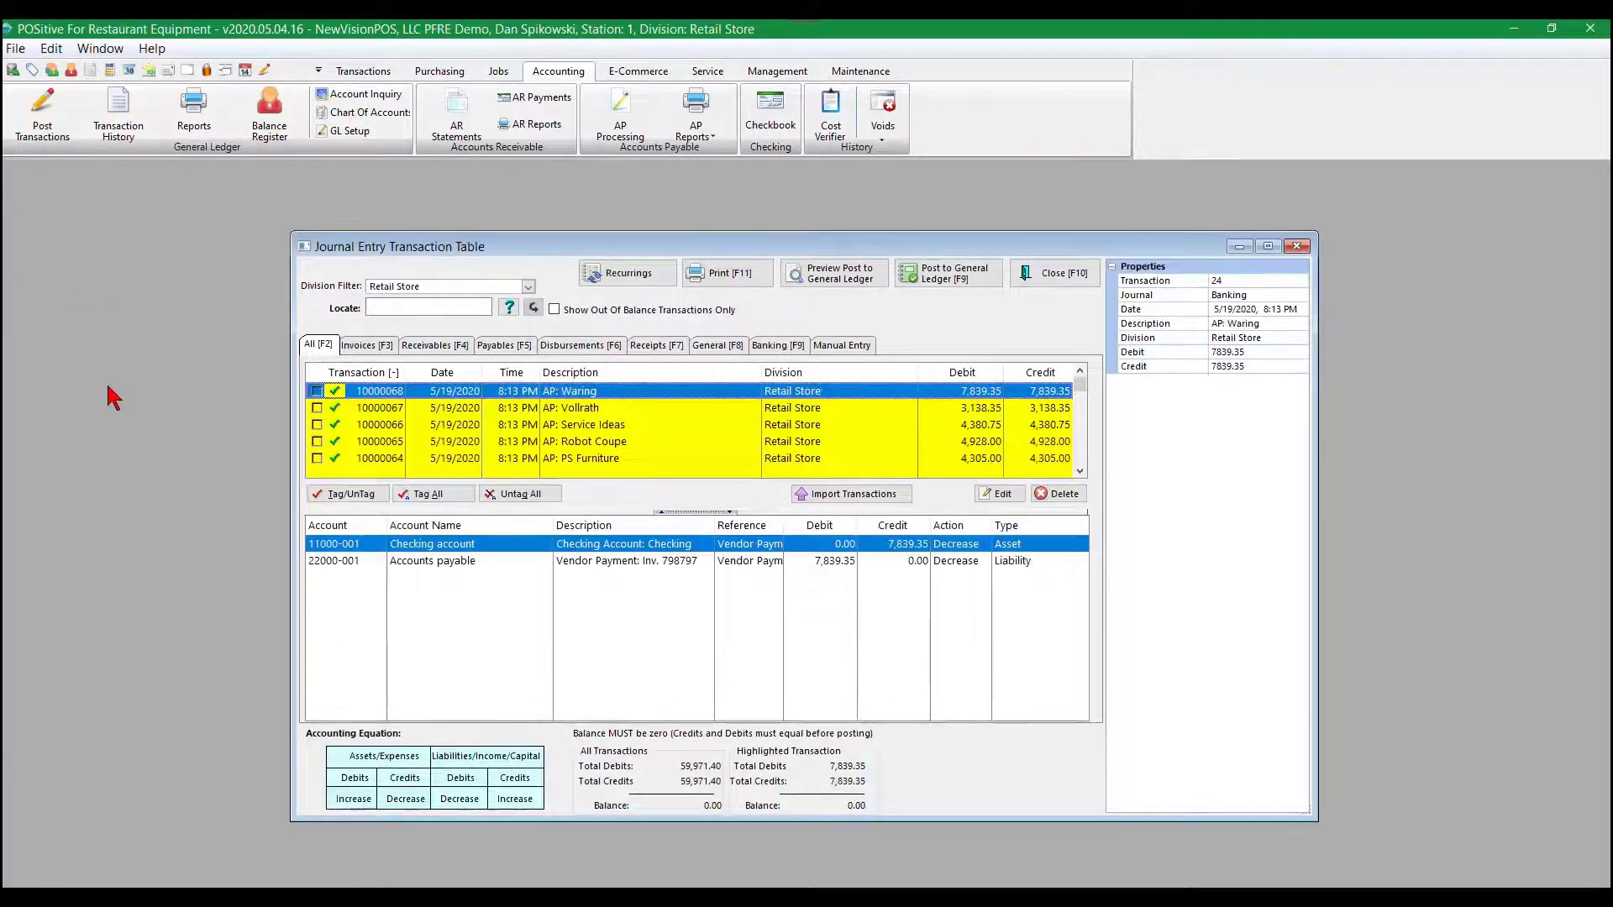
click(440, 501)
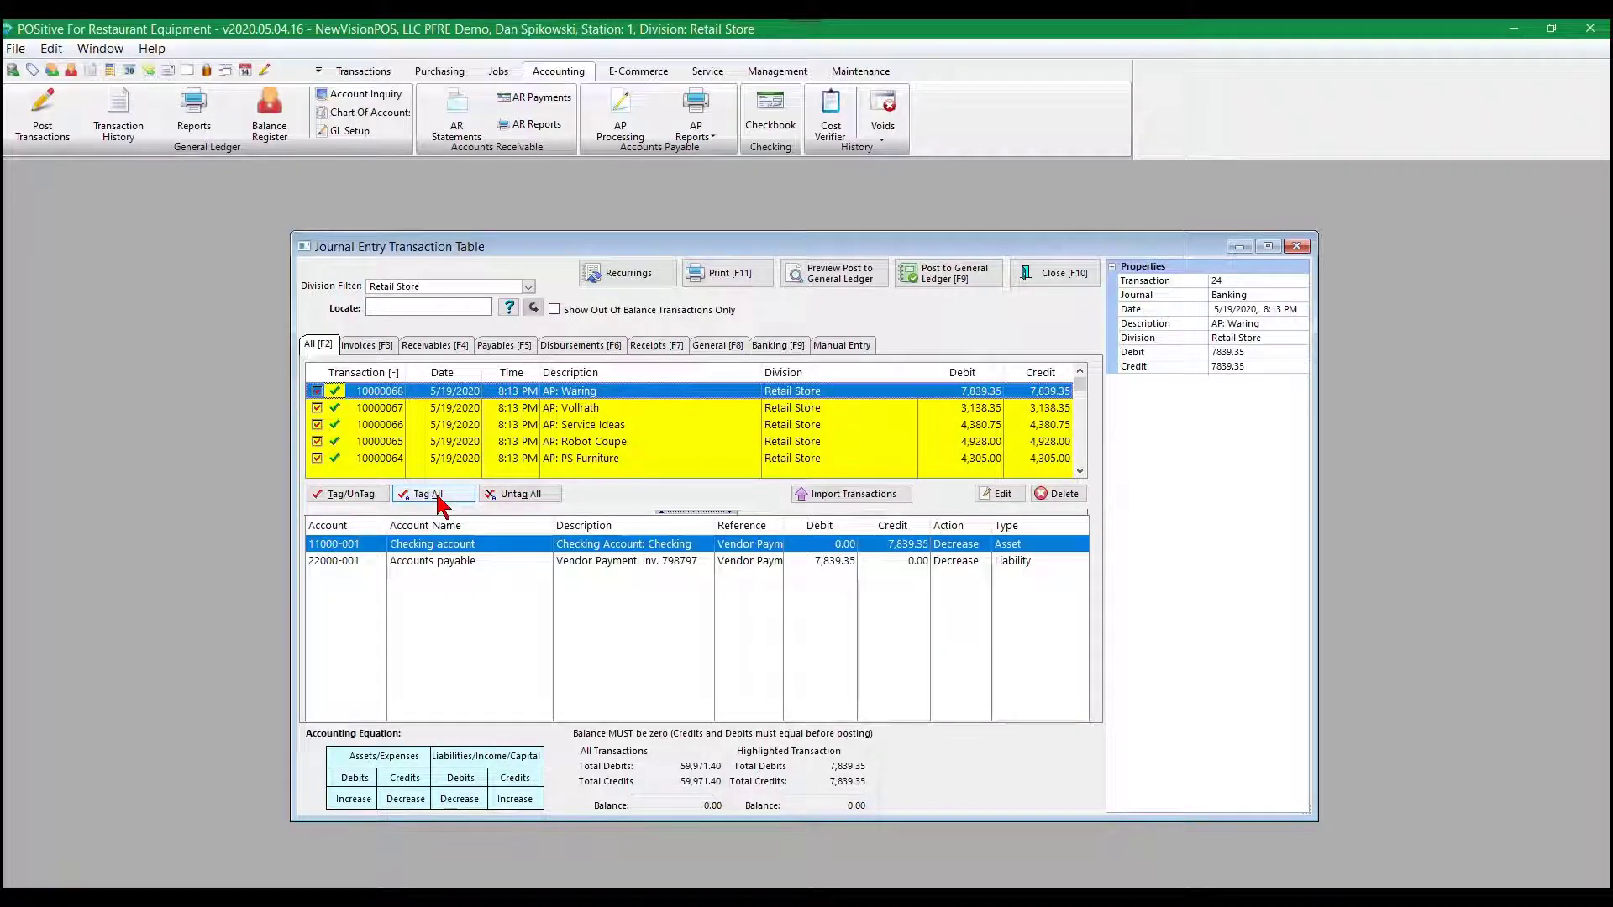
click(962, 275)
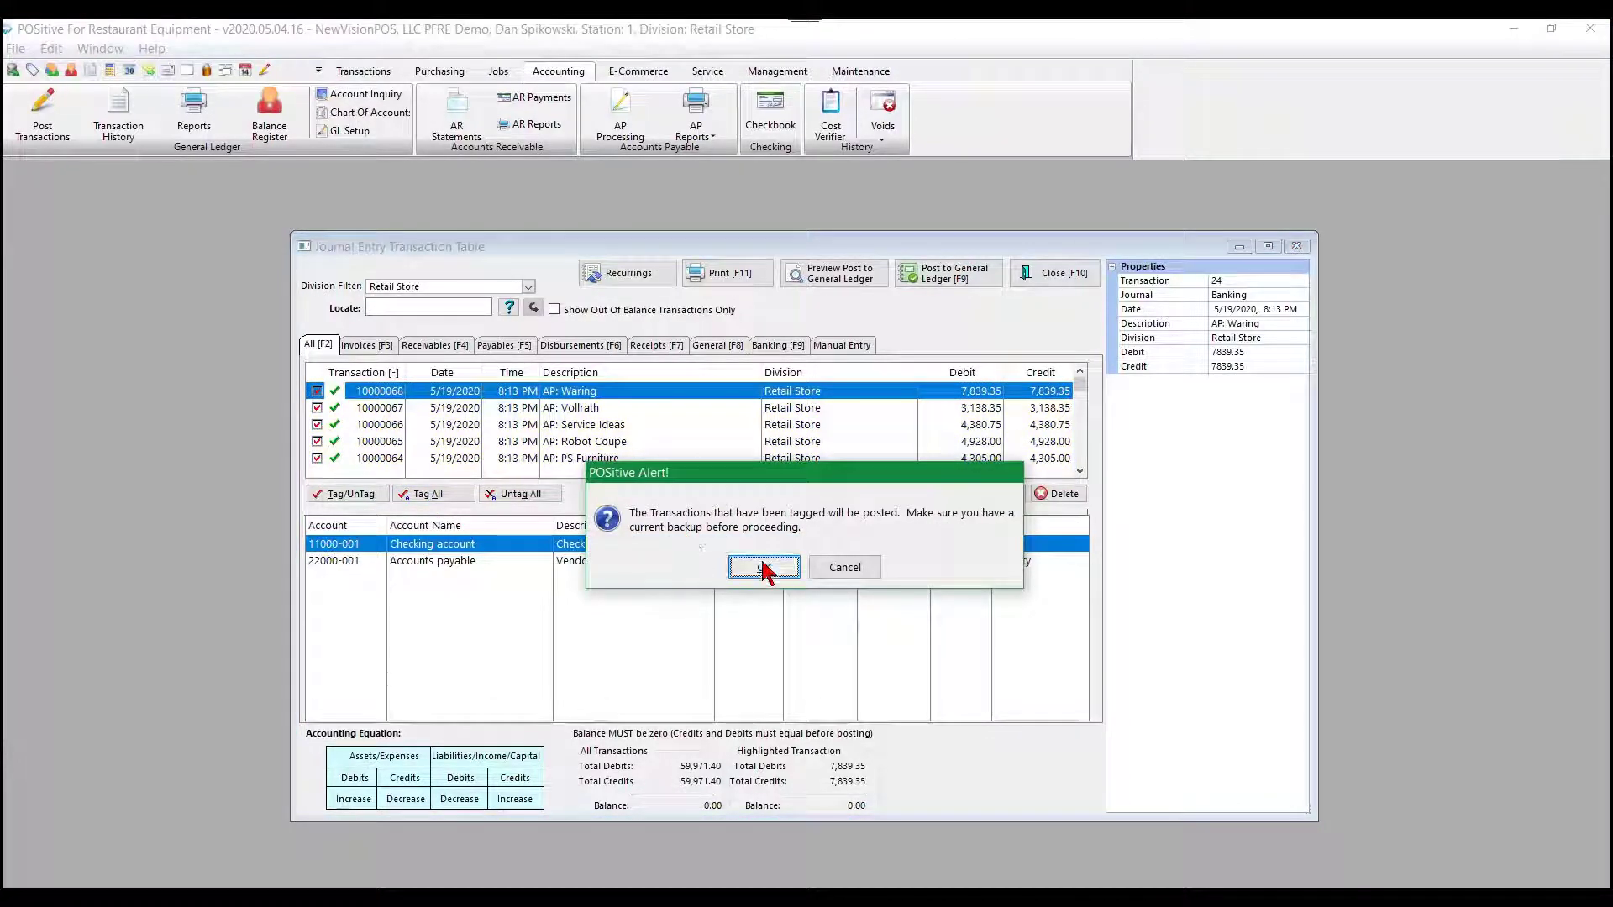
click(763, 569)
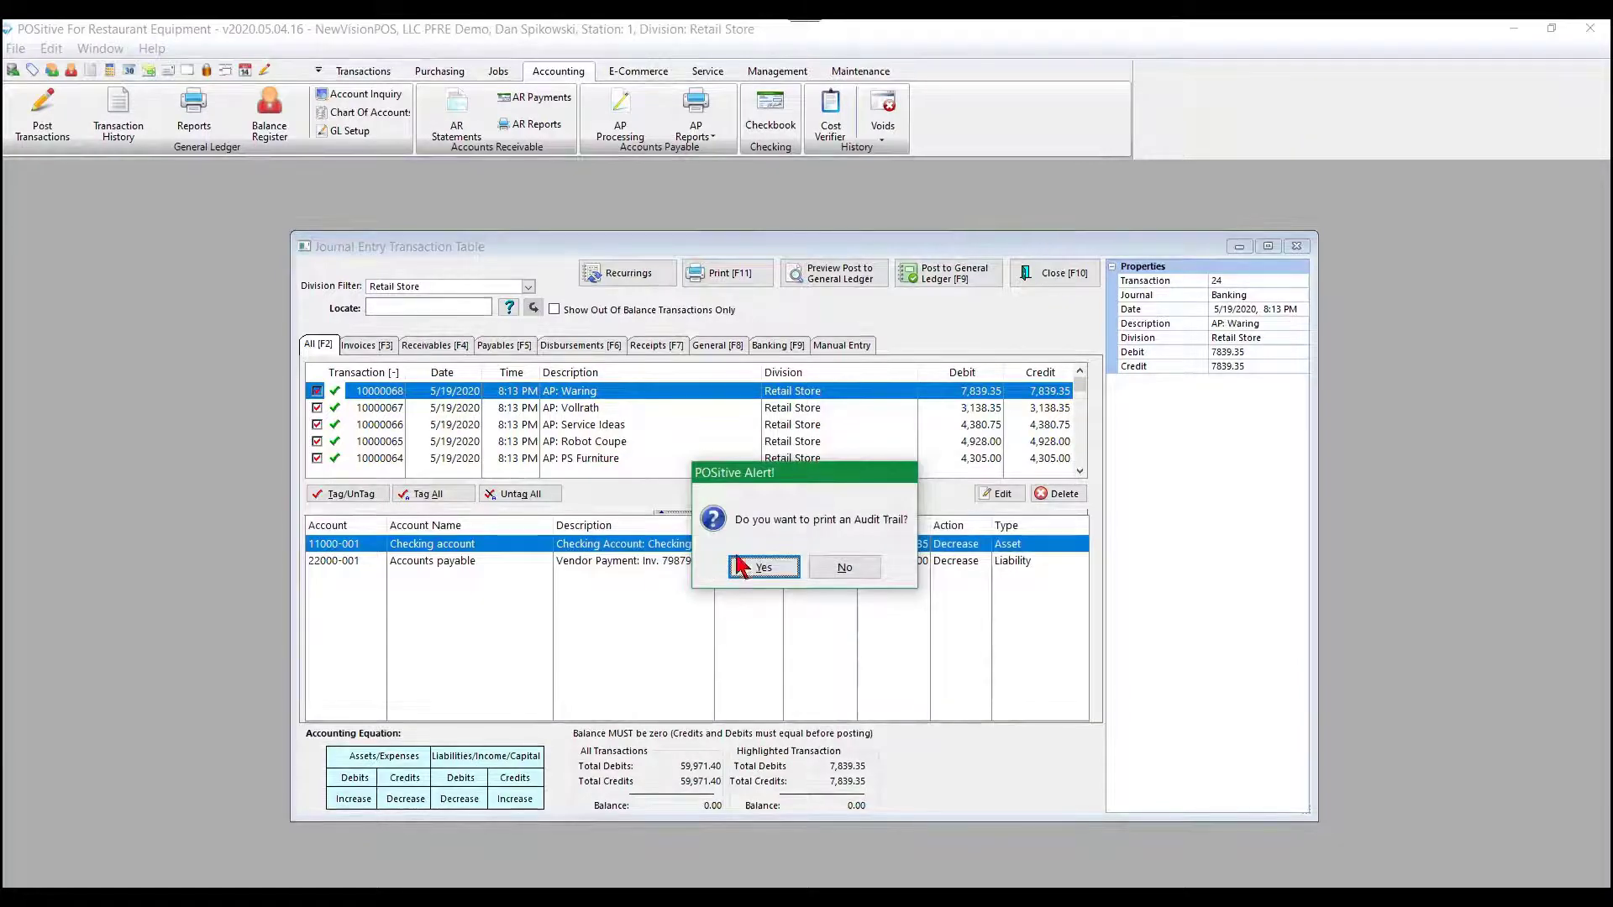
click(845, 569)
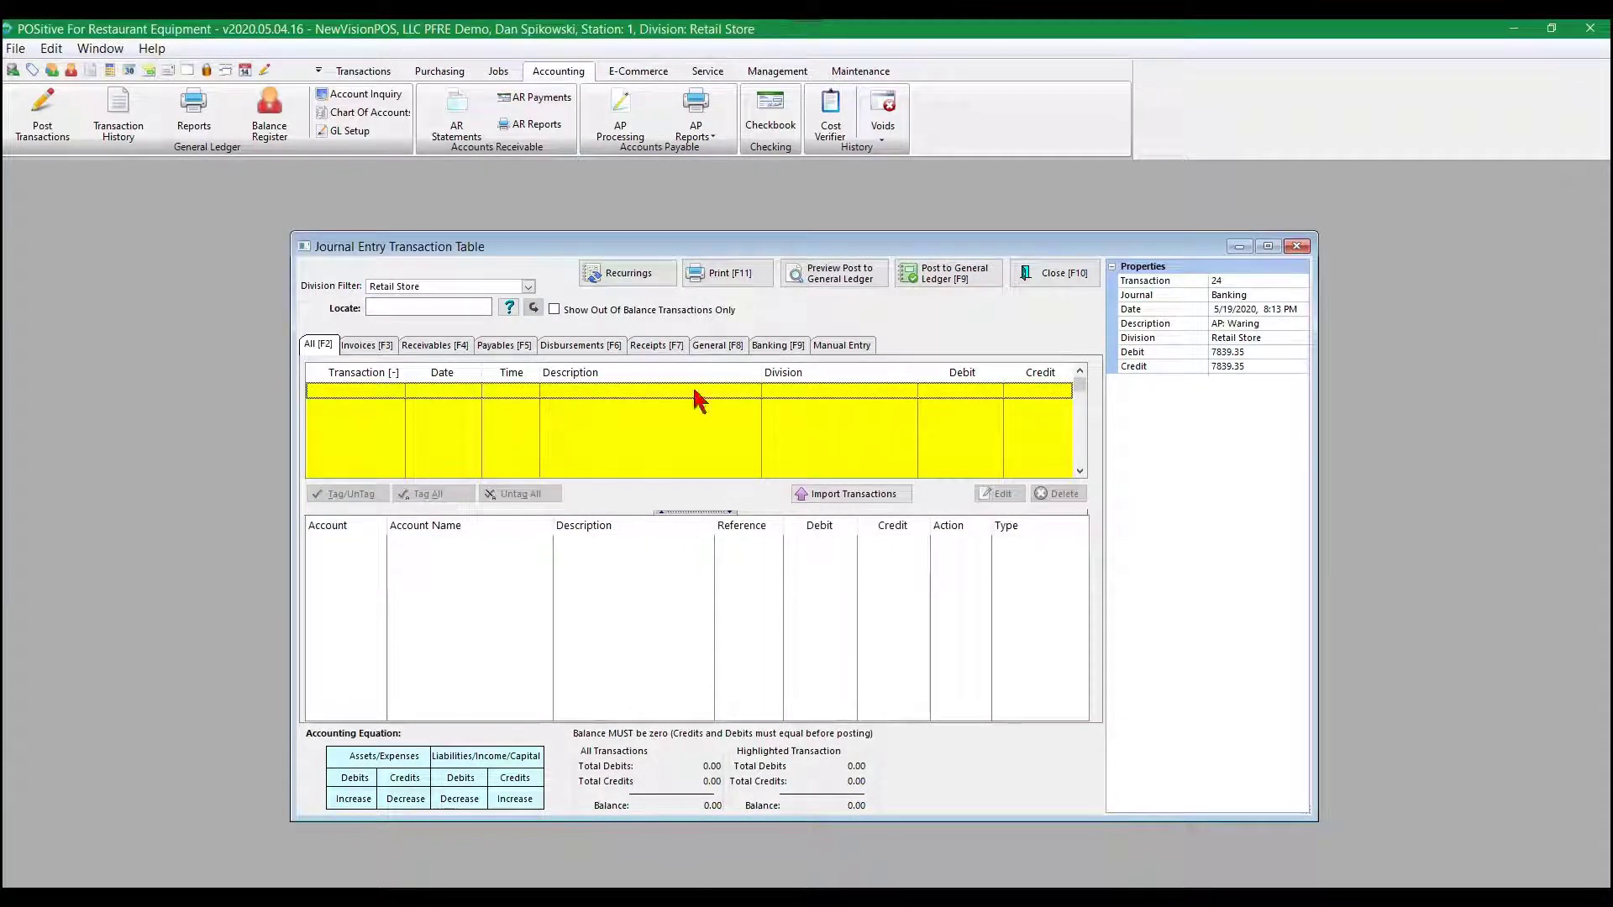
click(1060, 275)
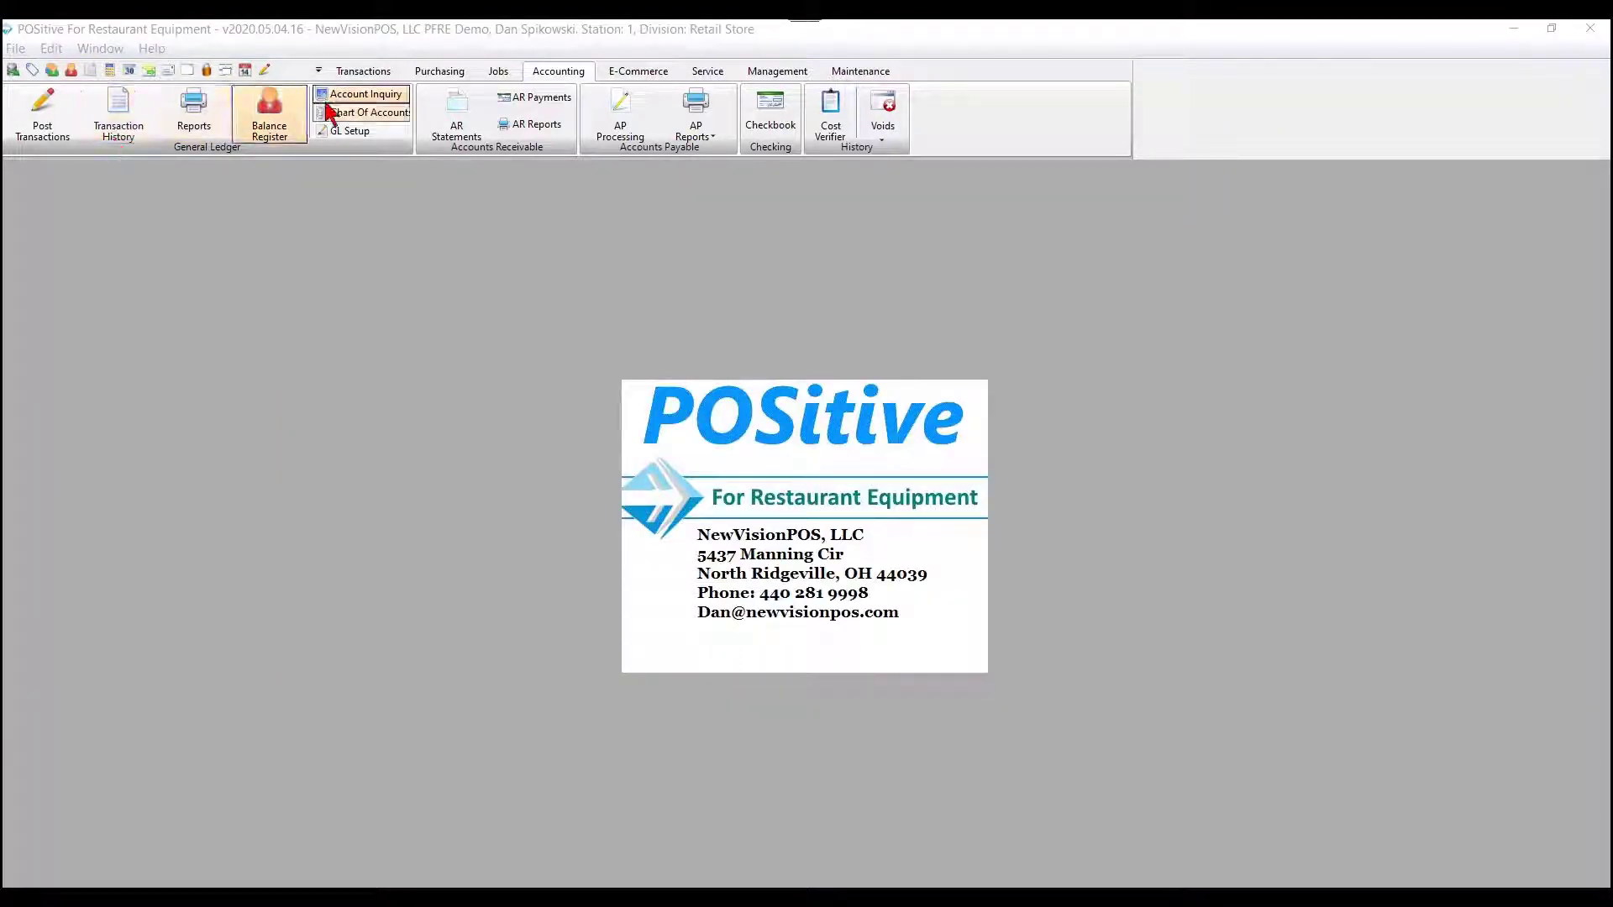
Step: Compare the checkbook register's ending balance with the general ledger balance of the Checking account in Account Inquiry
click(769, 111)
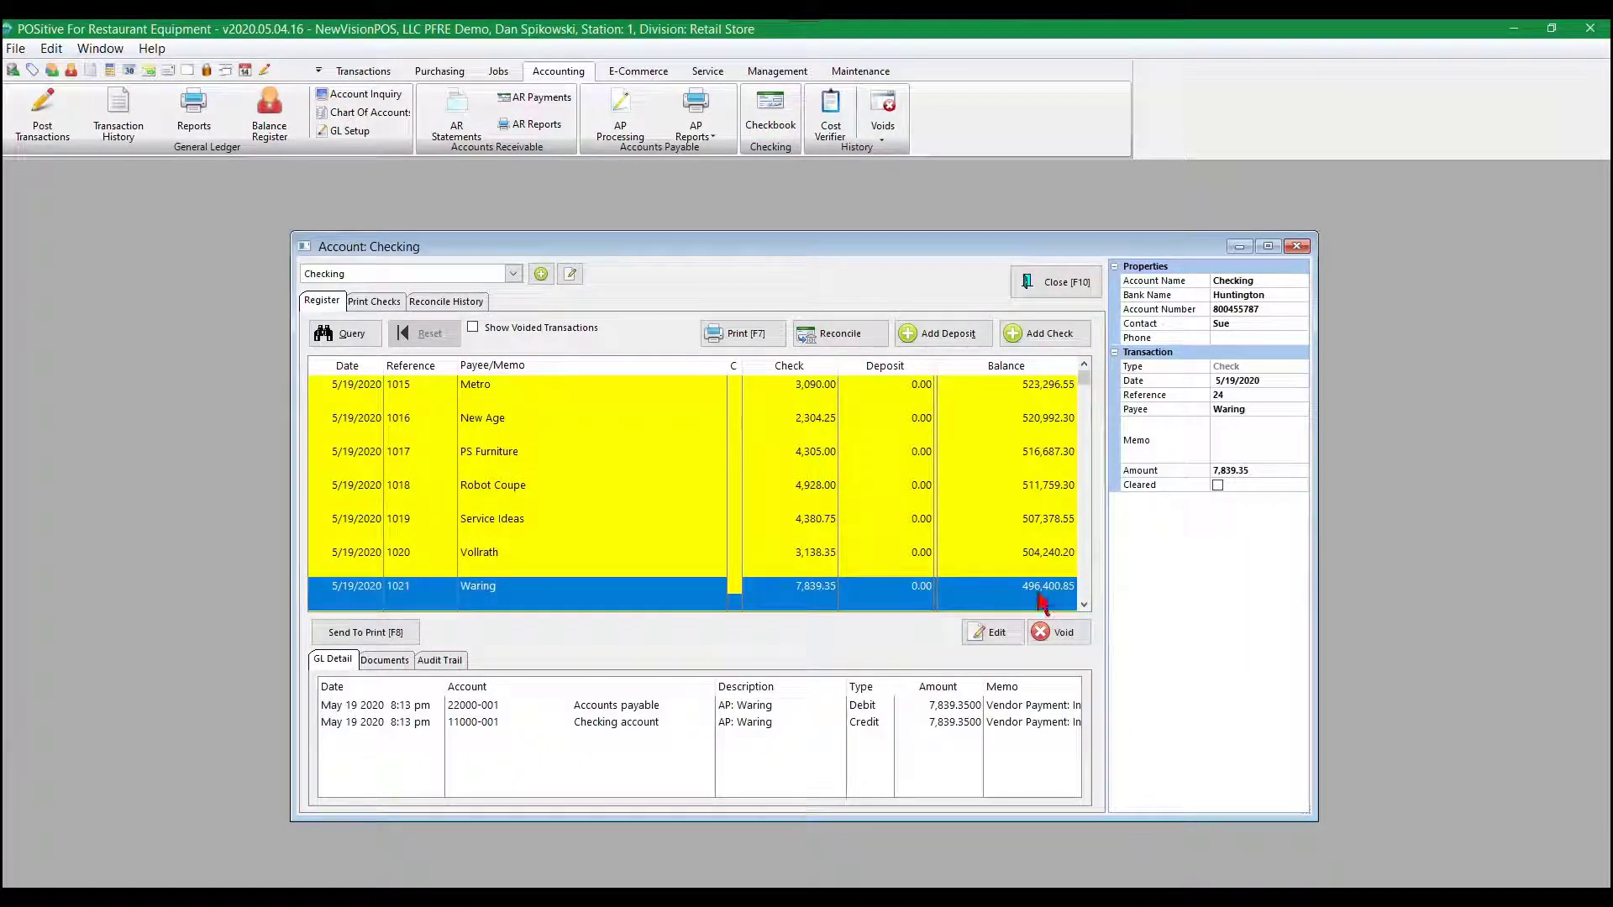
click(354, 95)
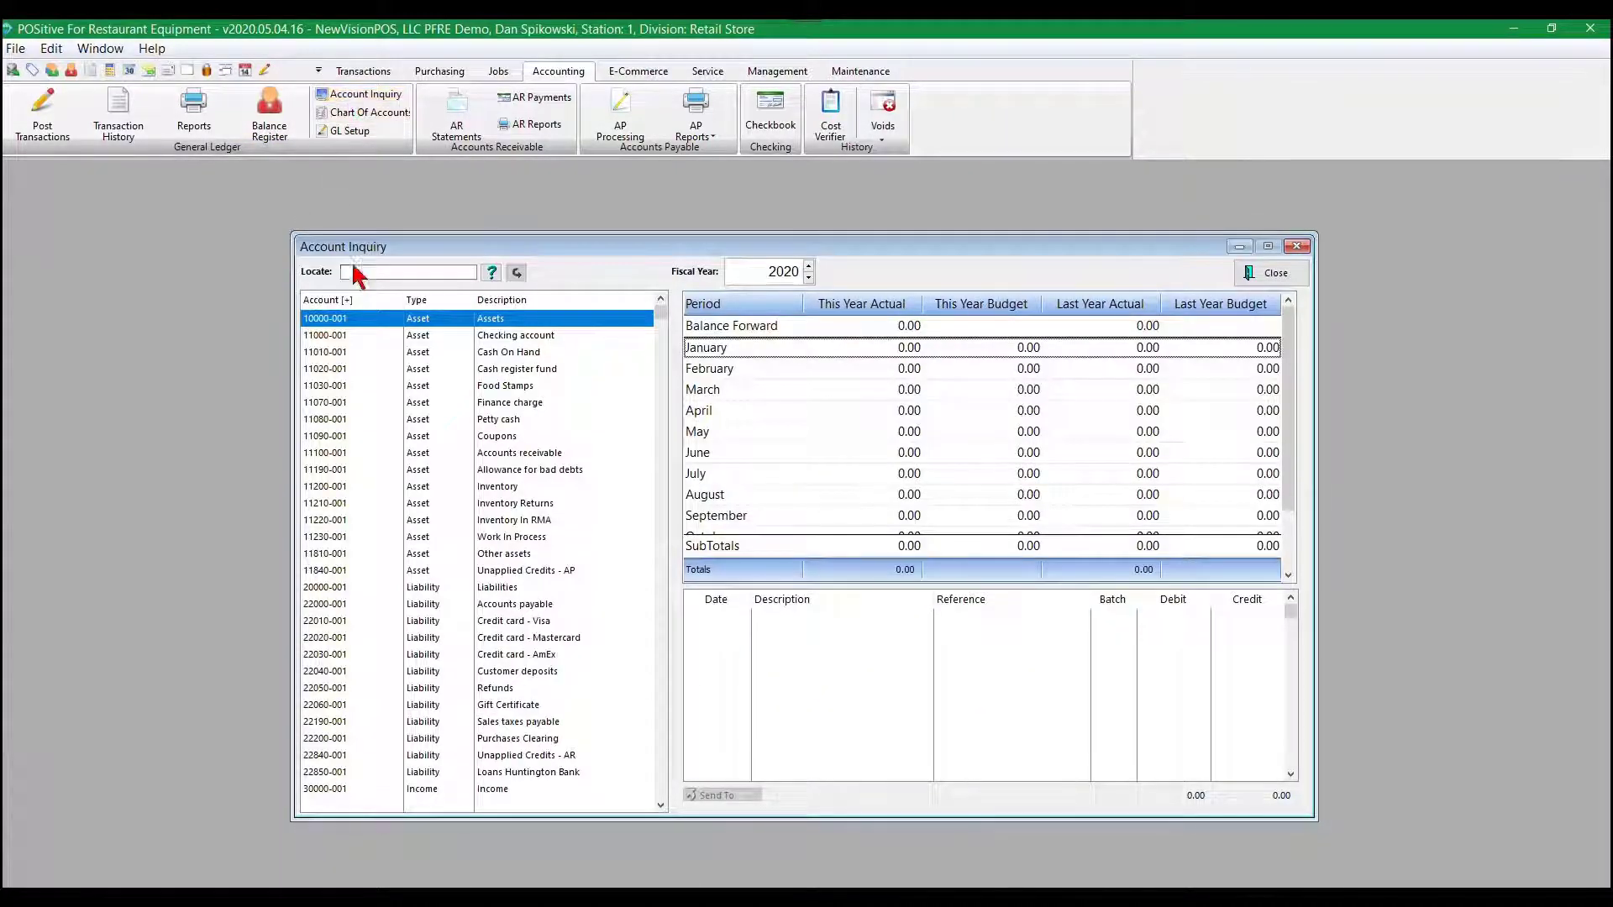
click(516, 337)
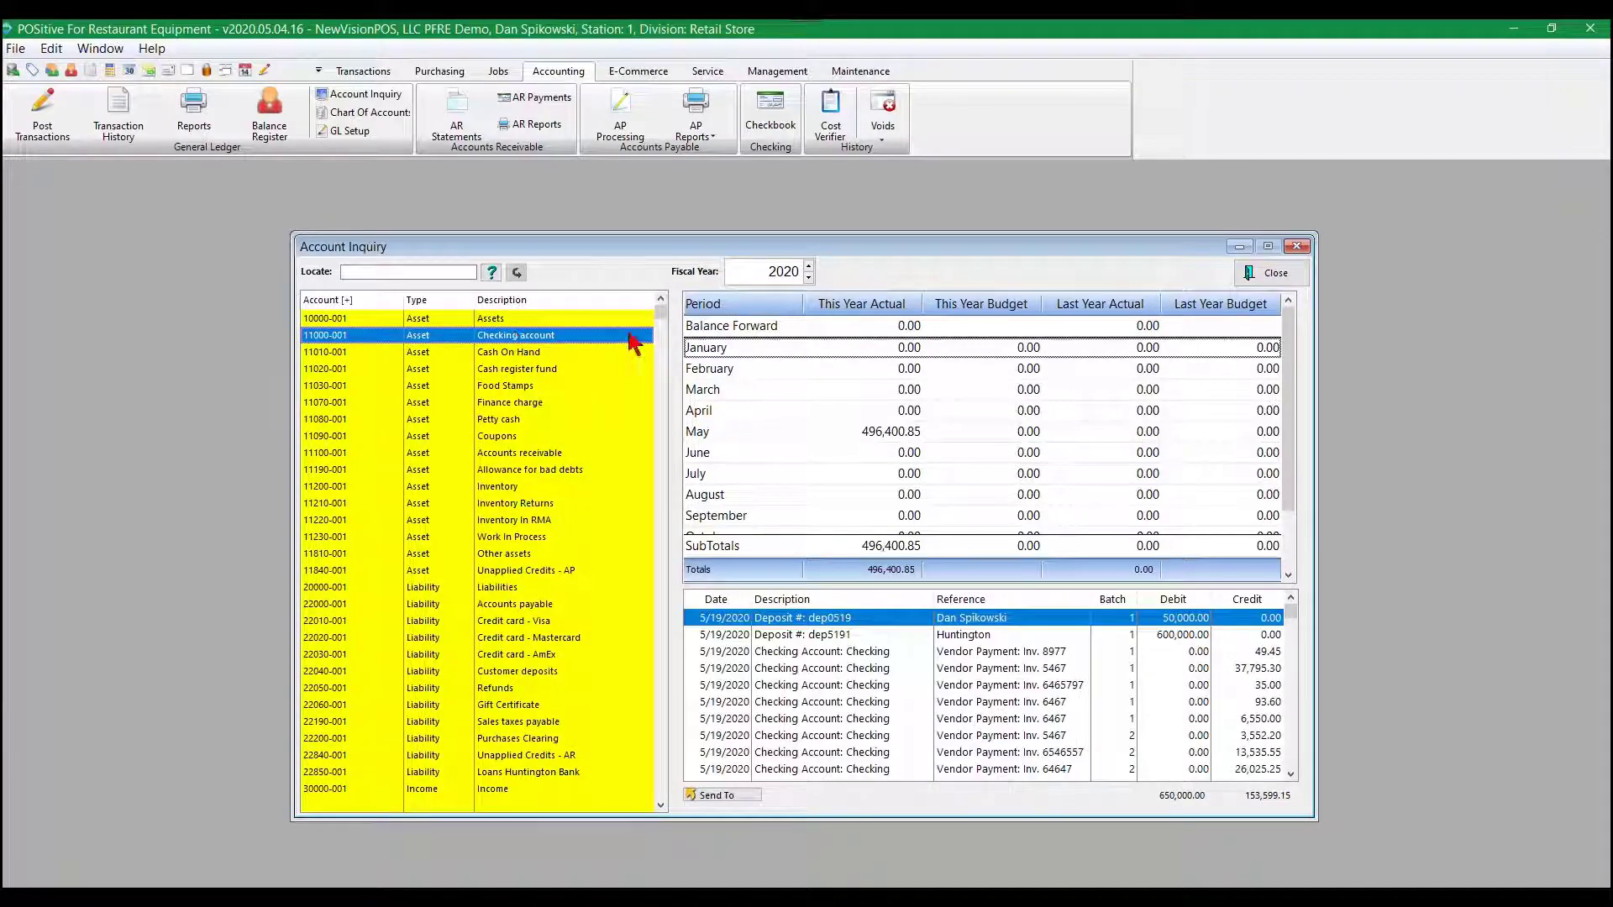
drag(737, 252, 376, 272)
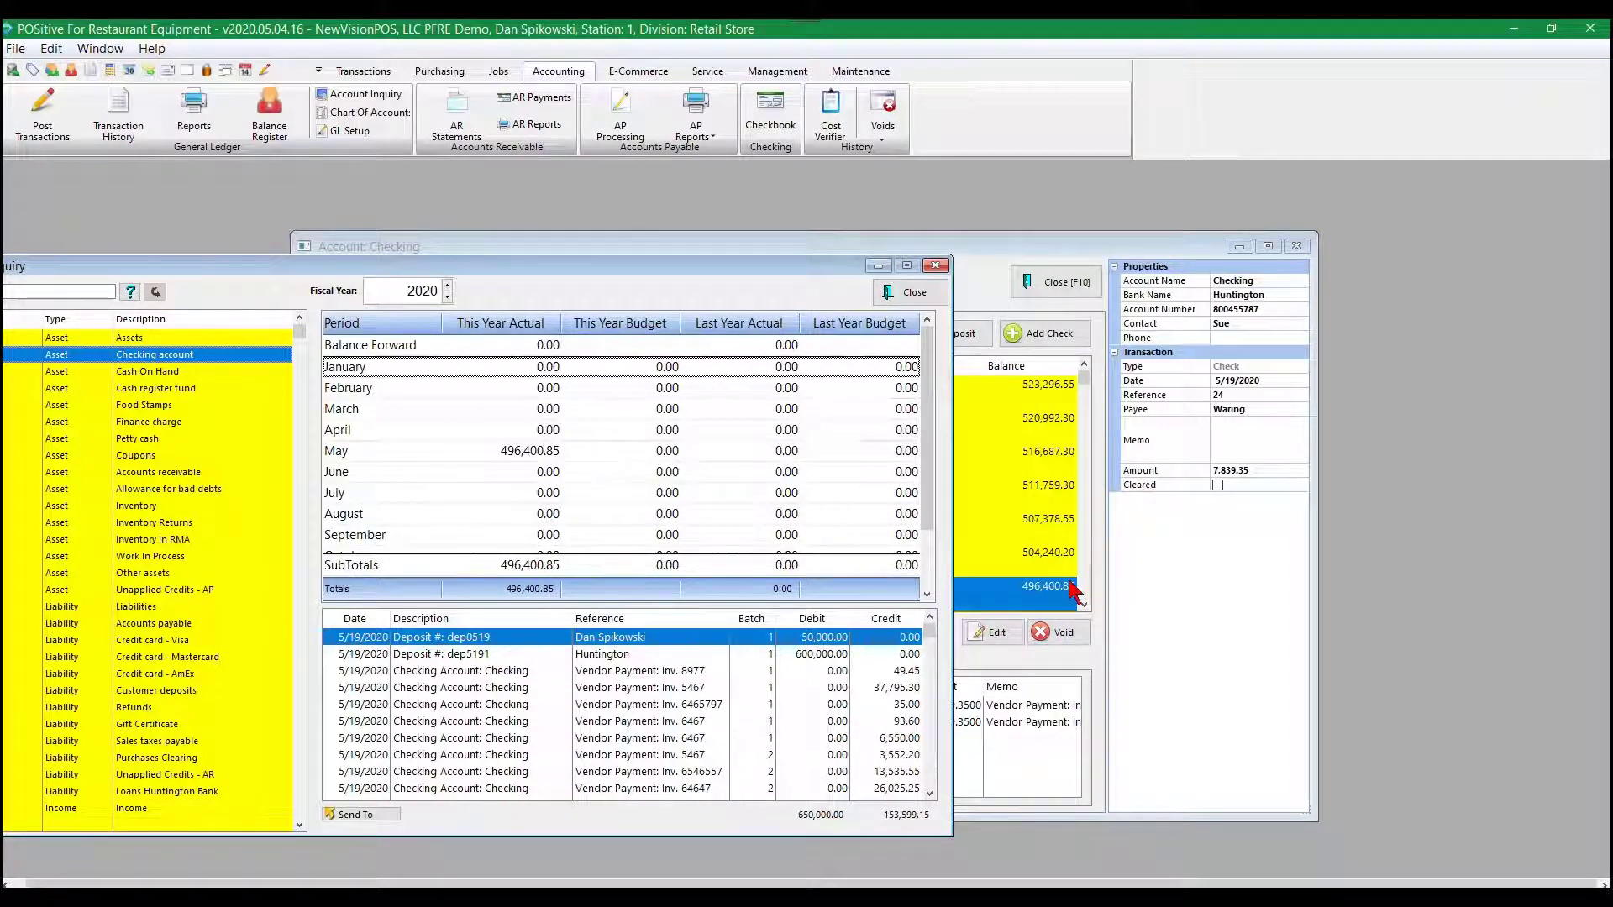
click(907, 293)
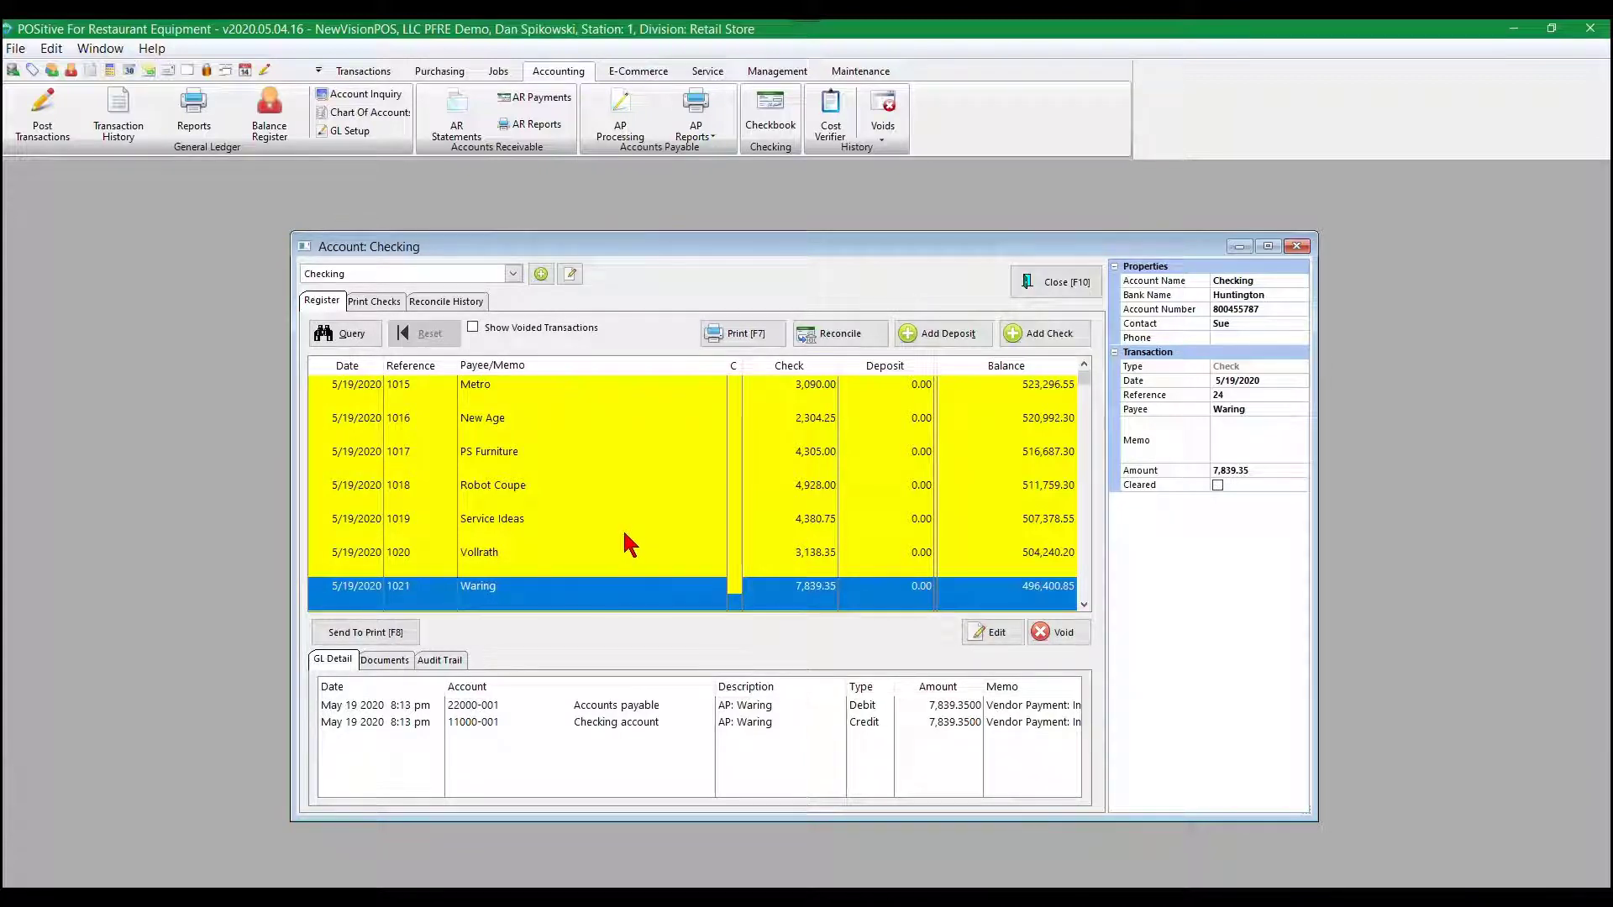
Step: Start reconciling the Checking account with an ending balance of 496,400.85, the balance after the last check in the register
click(840, 334)
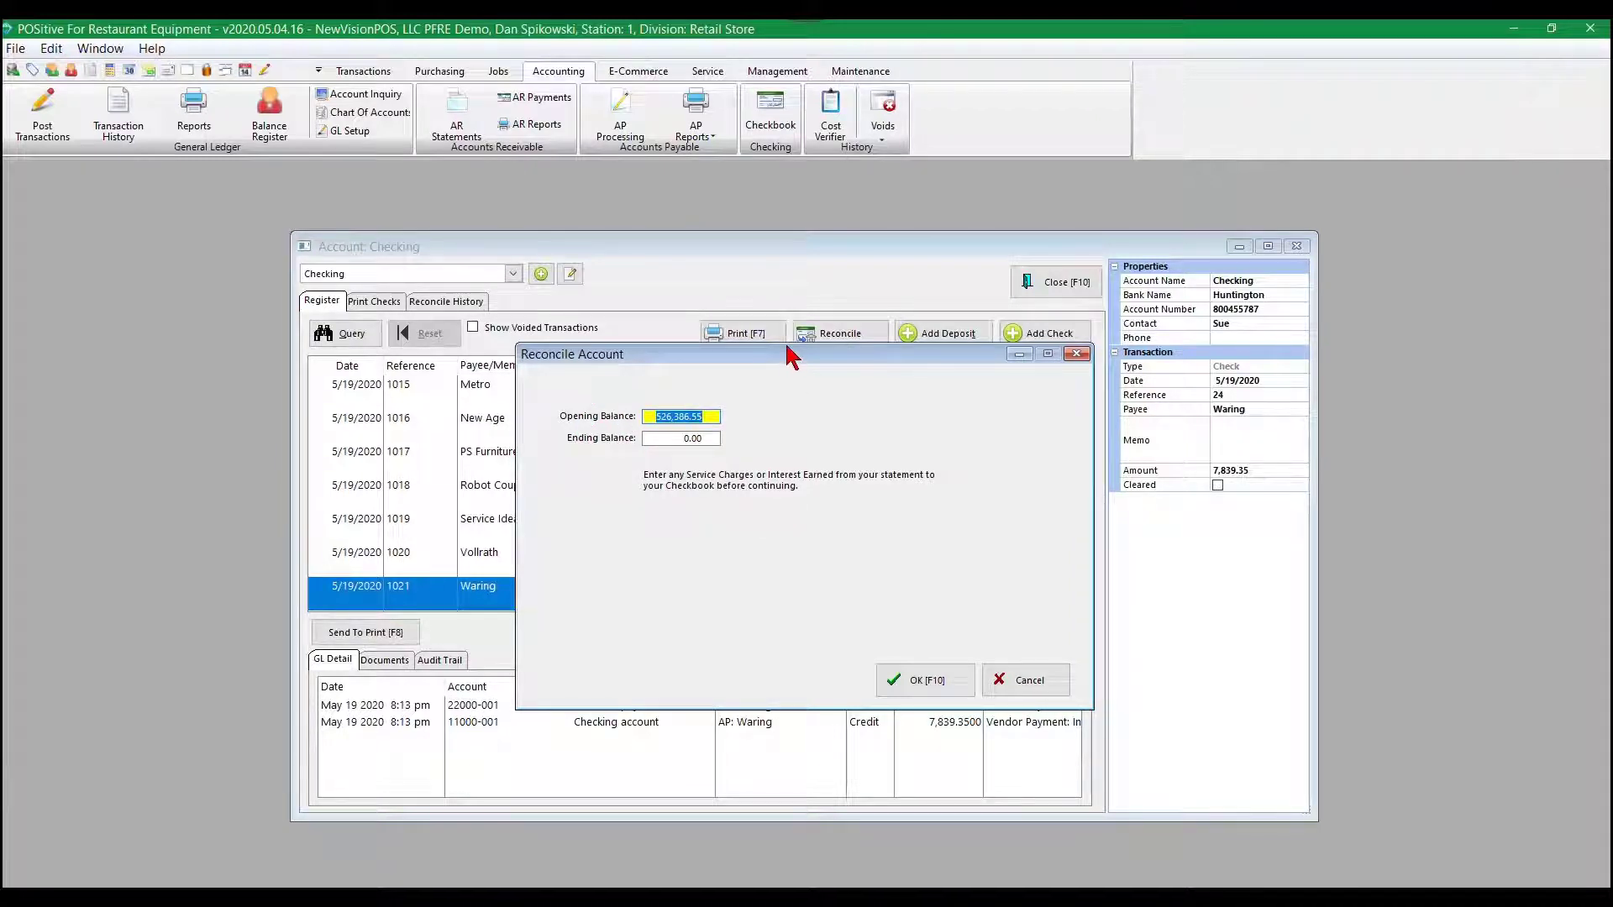
drag(782, 352, 570, 284)
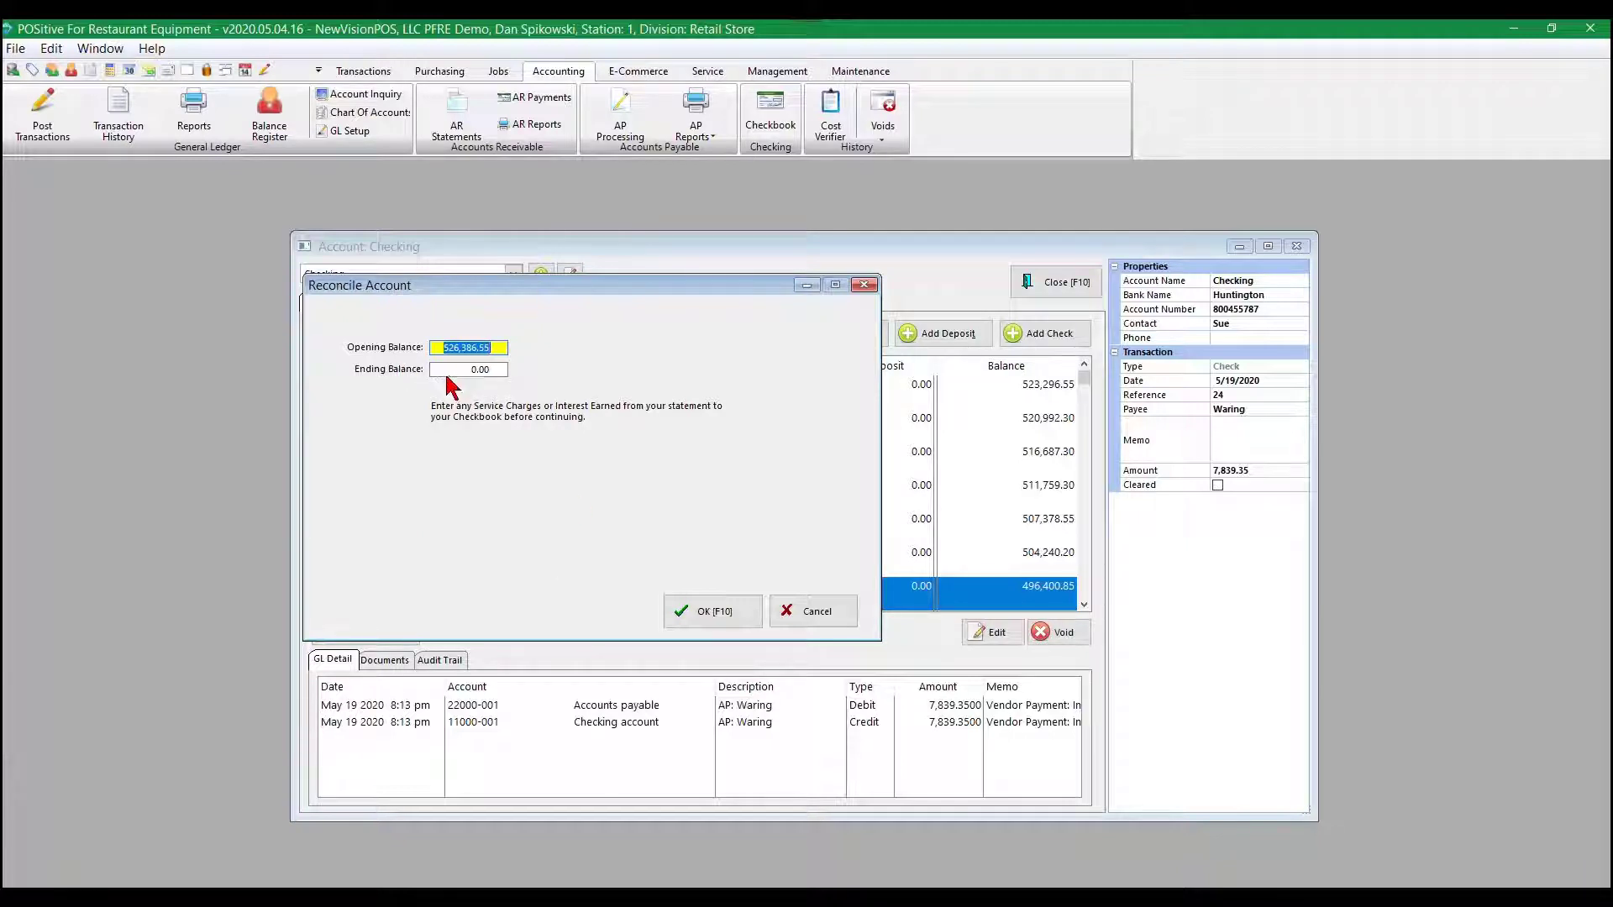
click(470, 370)
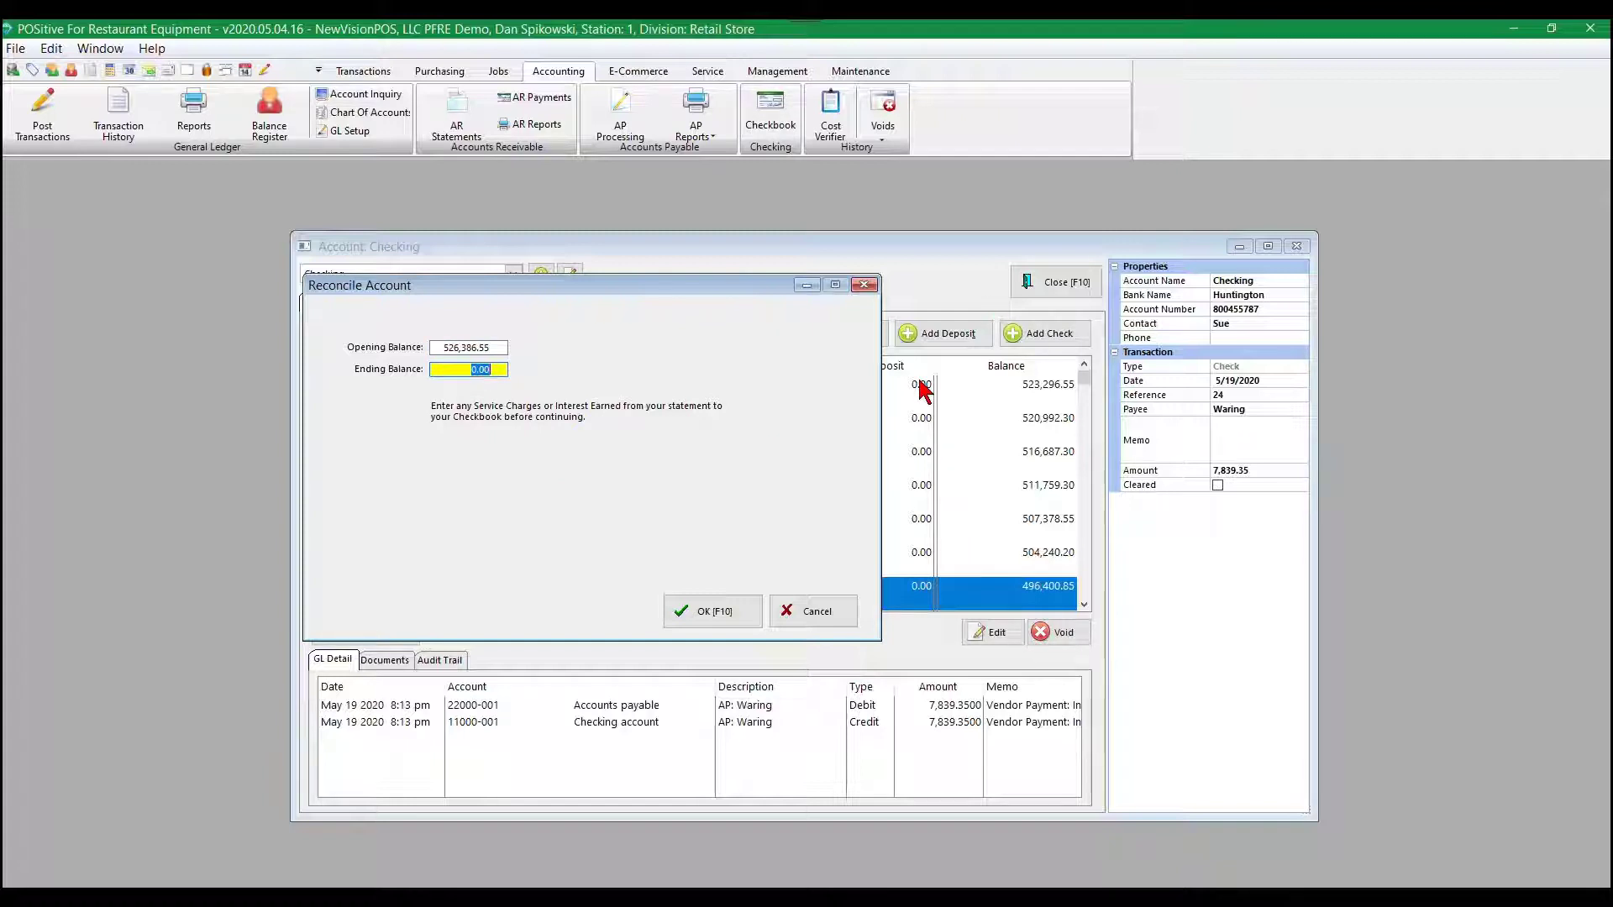
text(496400.85)
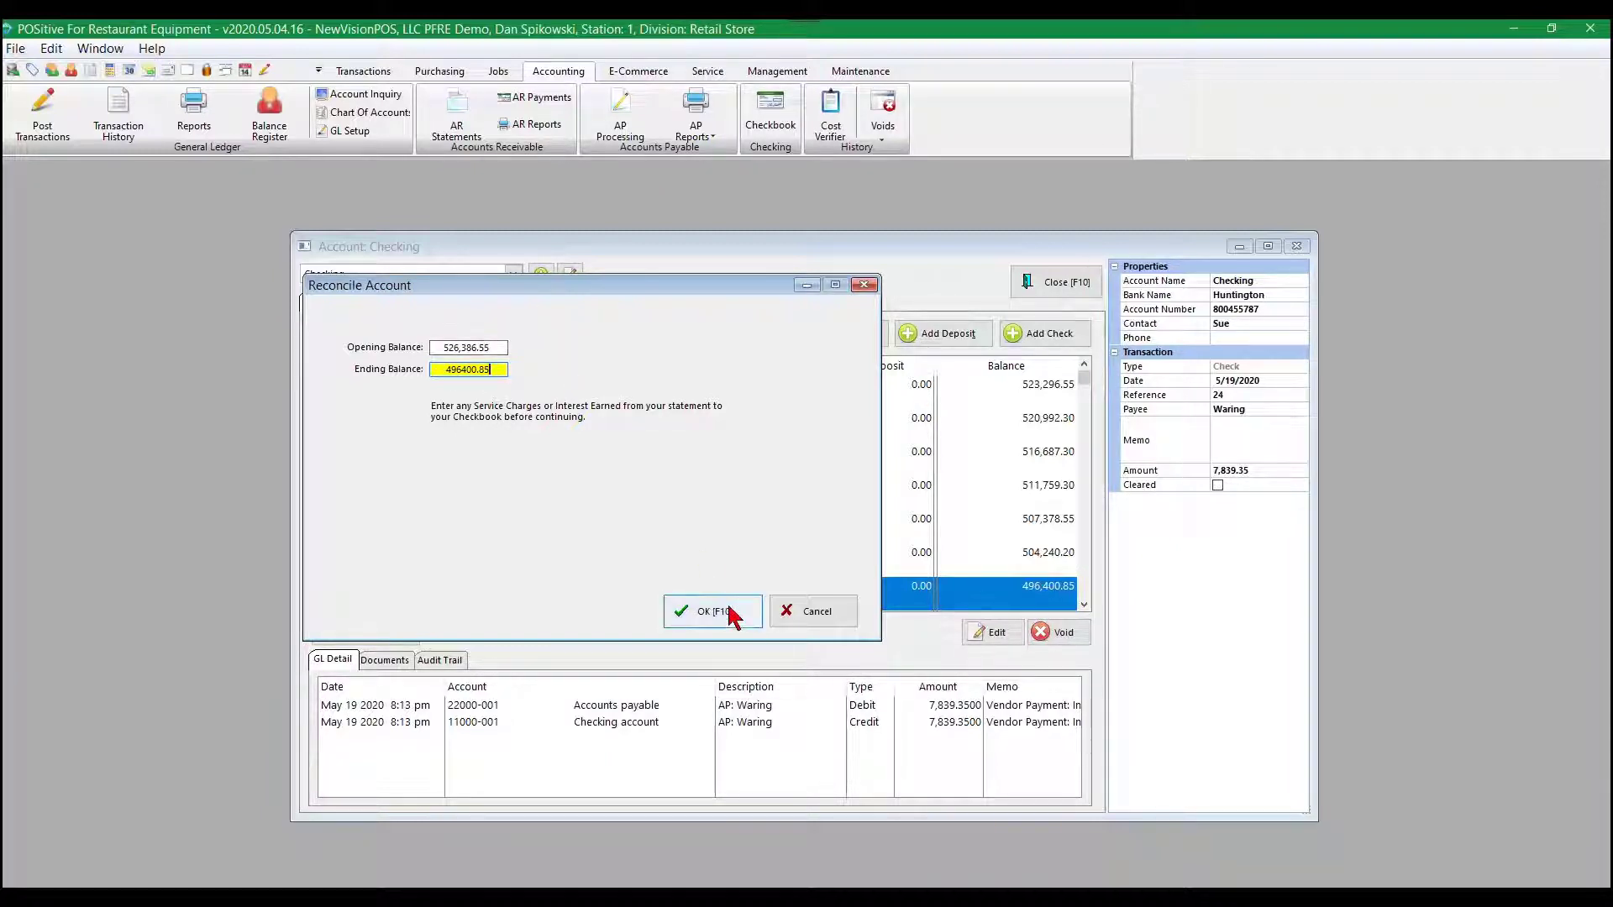
click(697, 611)
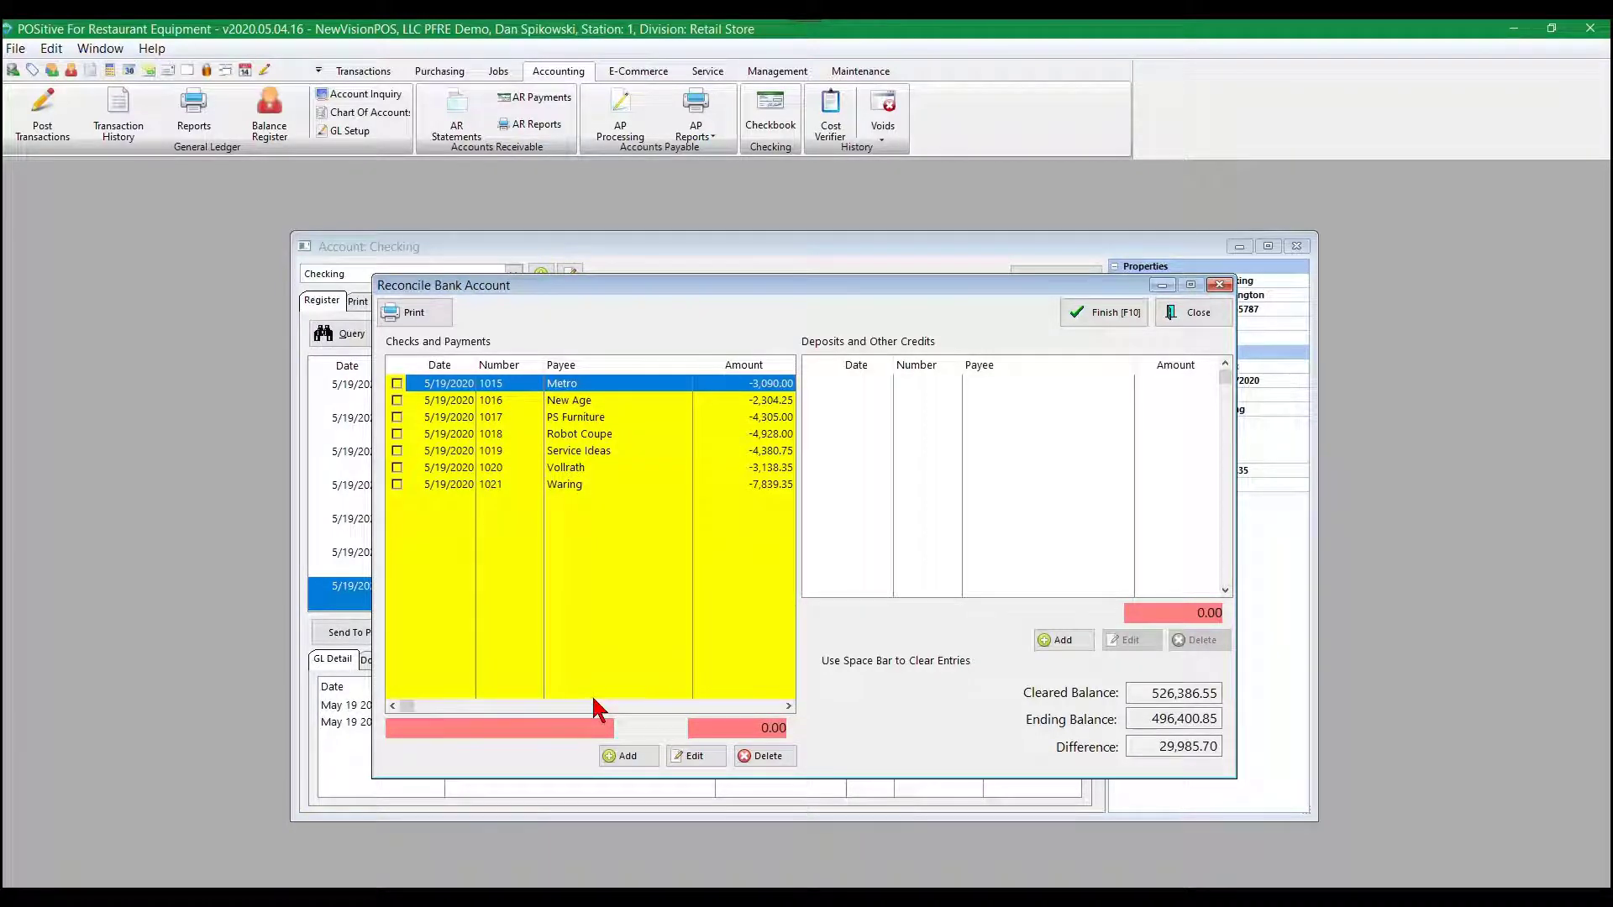
Step: Mark all vendor checks from 1015 to 1021 as cleared and finish the bank account reconciliation
key(space)
key(space)
key(space)
key(space)
key(space)
key(space)
key(space)
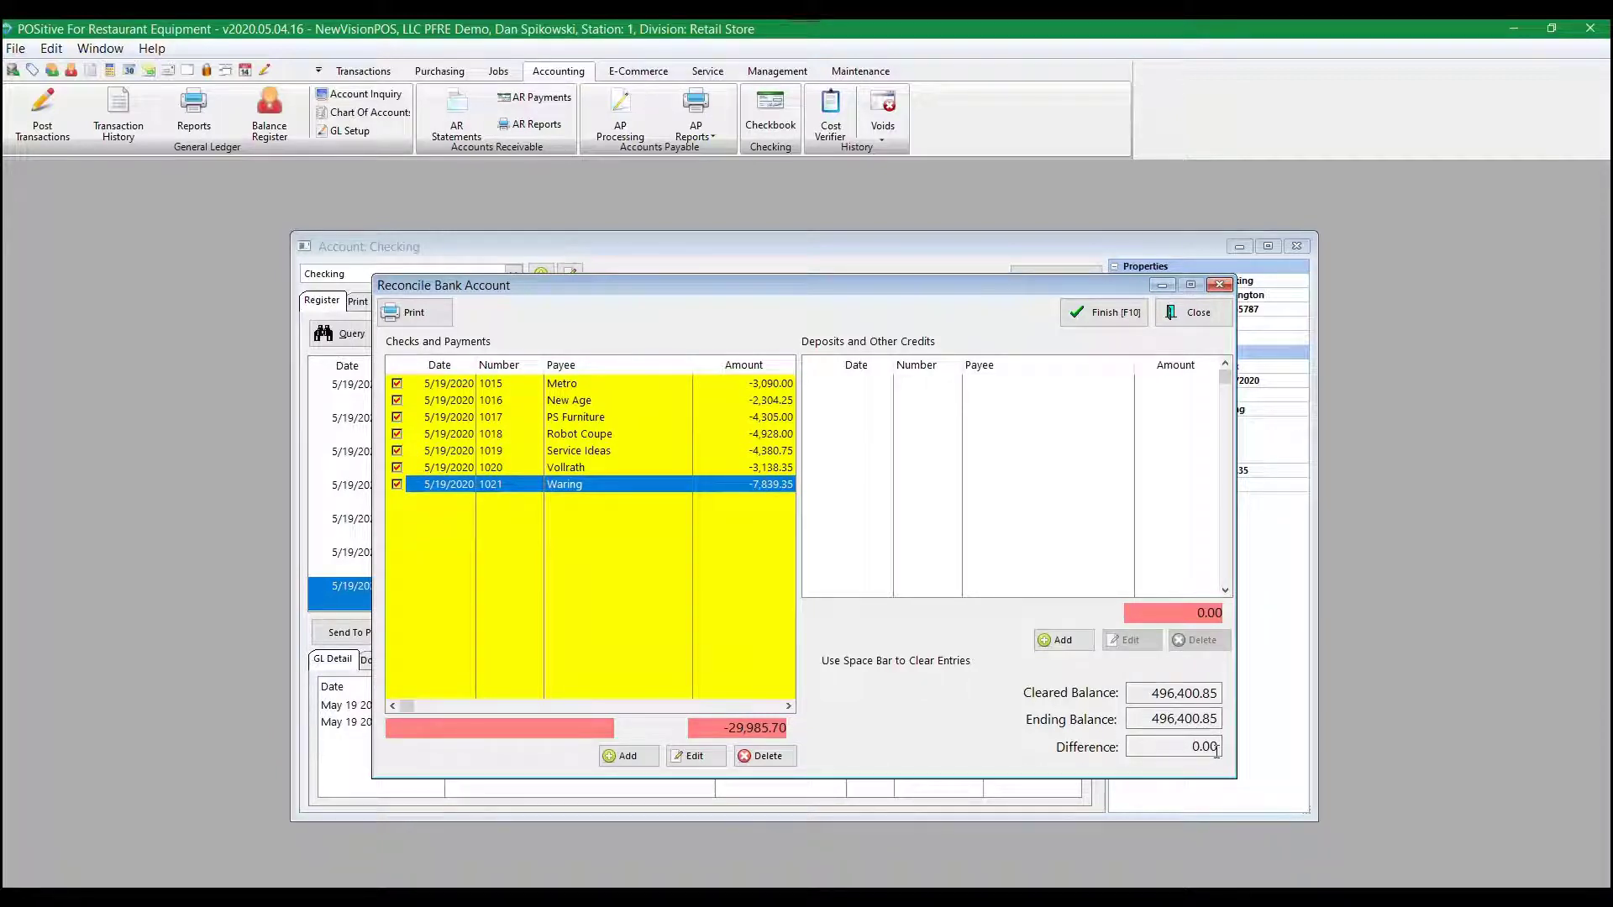
click(1105, 323)
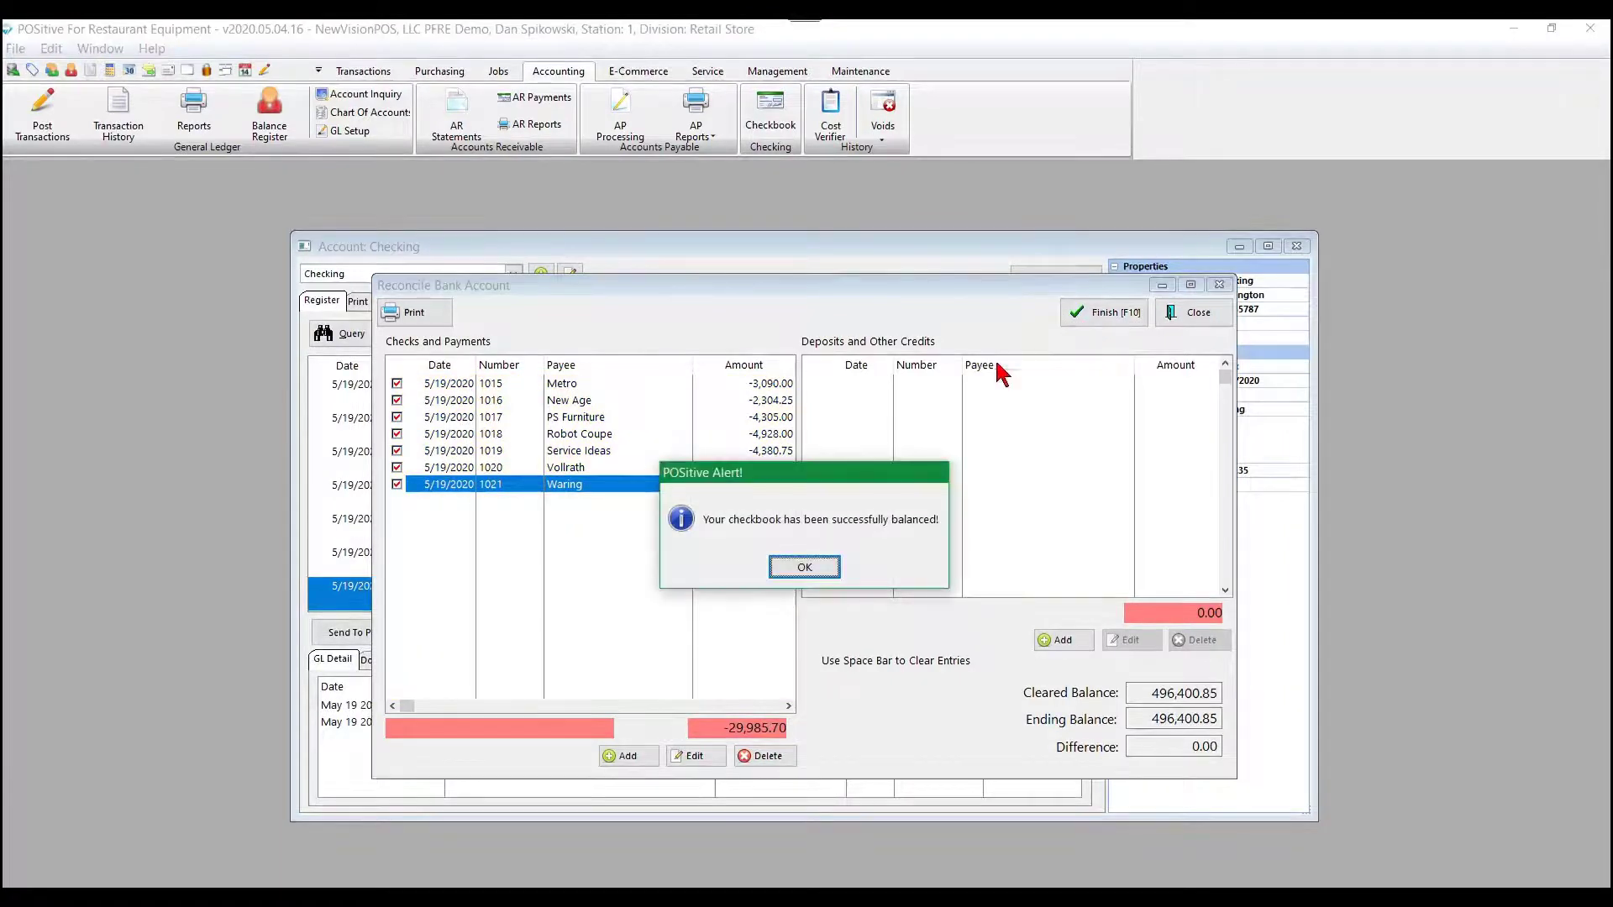
click(814, 571)
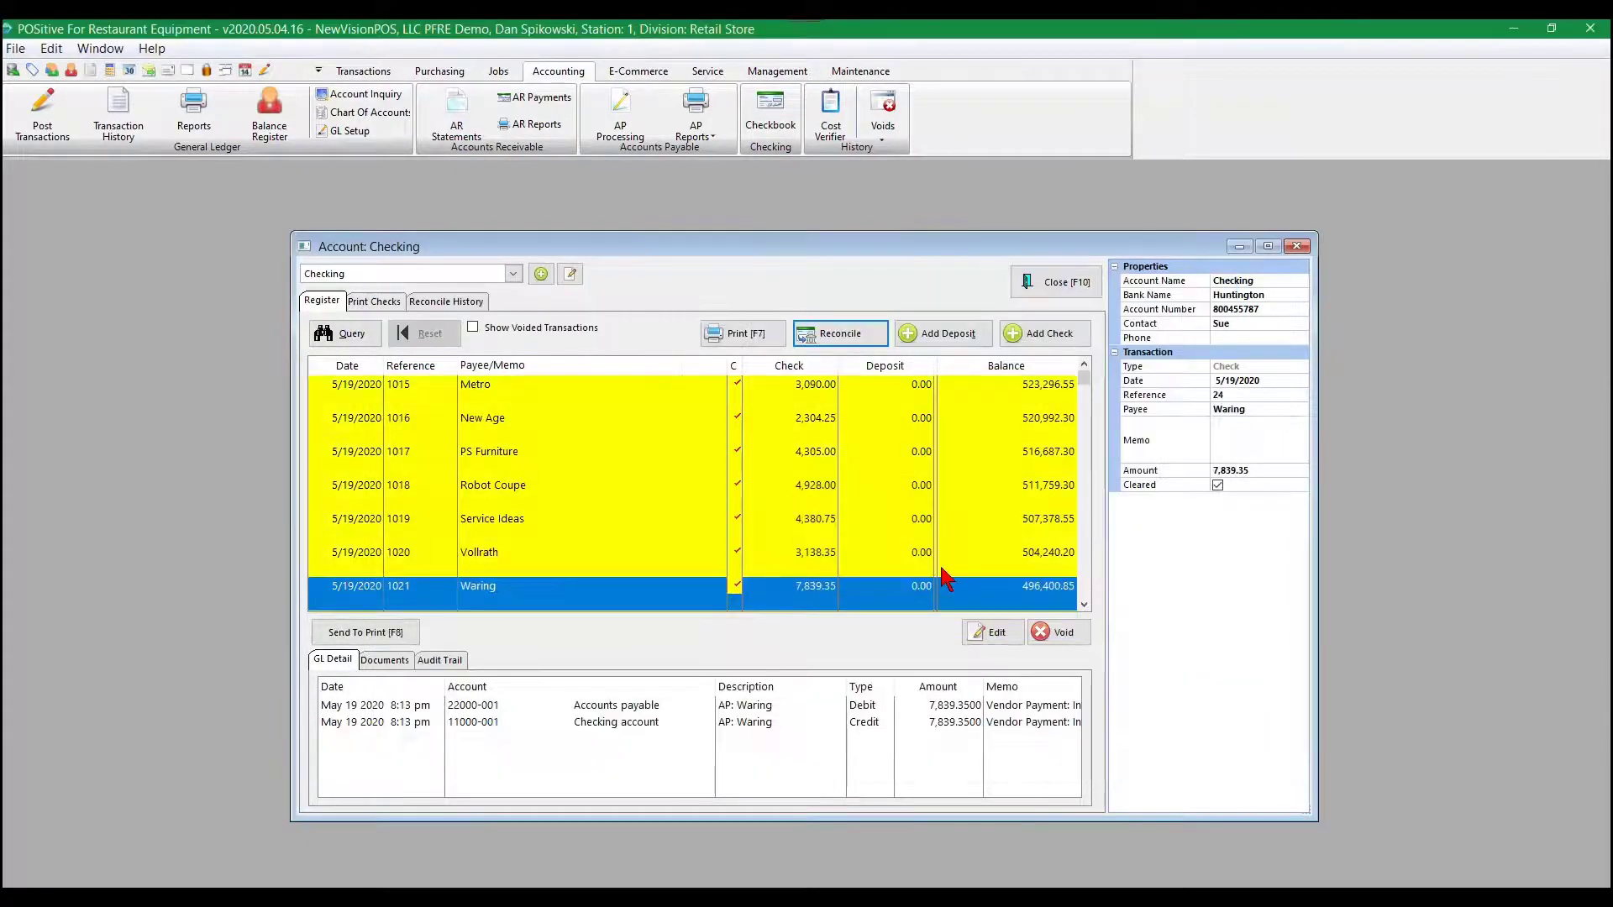